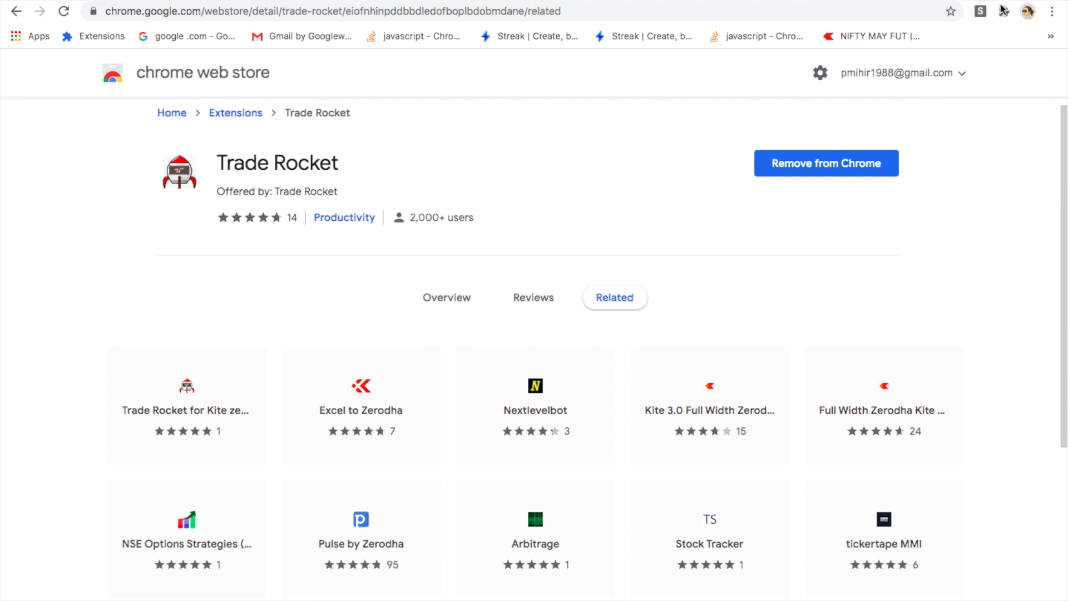
Open the browser's extension management page
left_click(1052, 12)
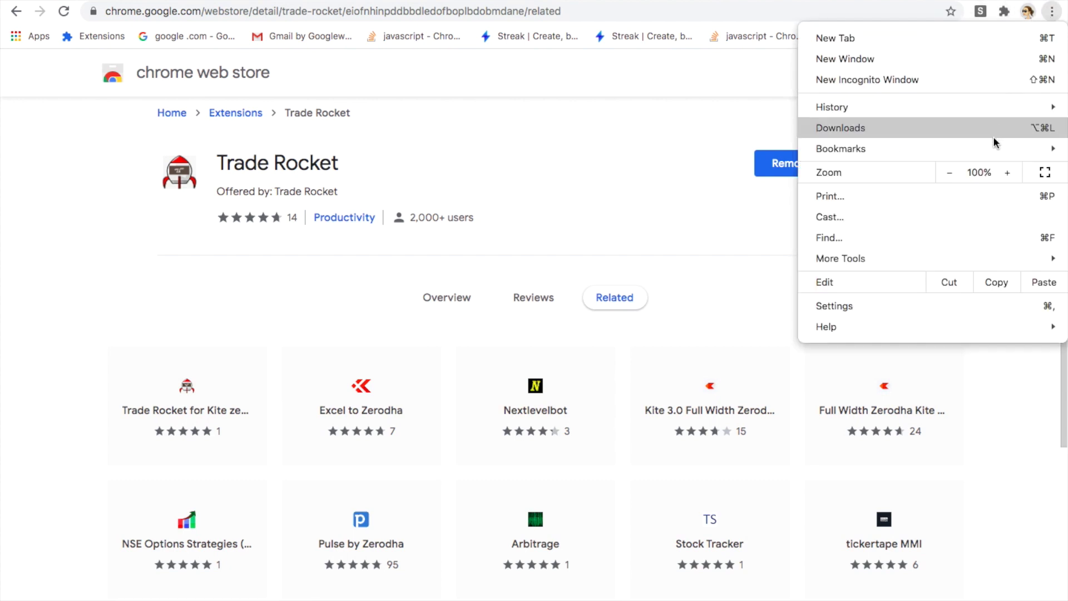
mouse_move(965, 257)
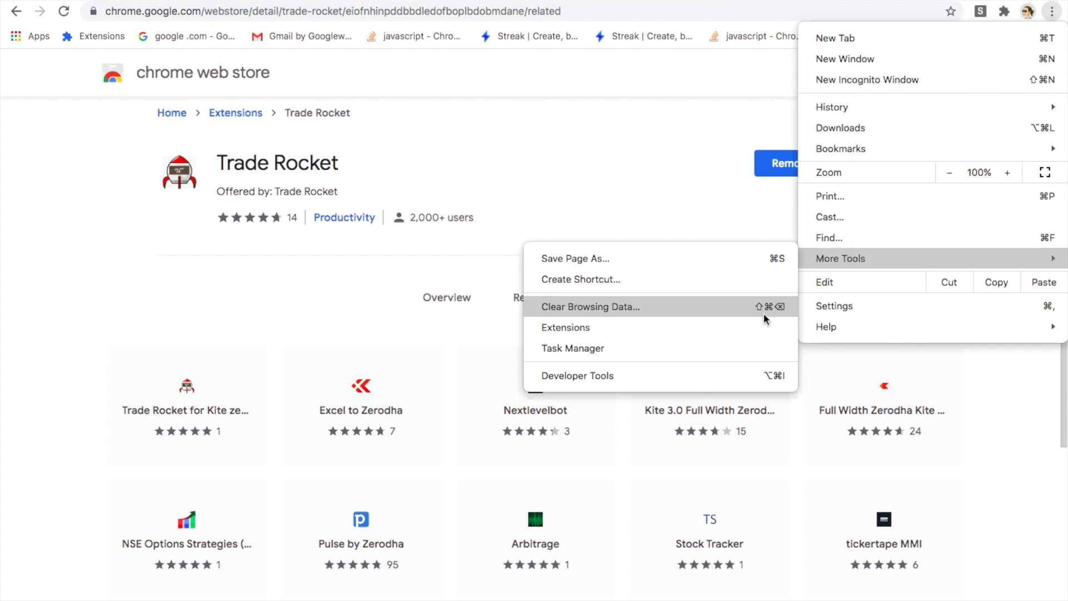
left_click(739, 326)
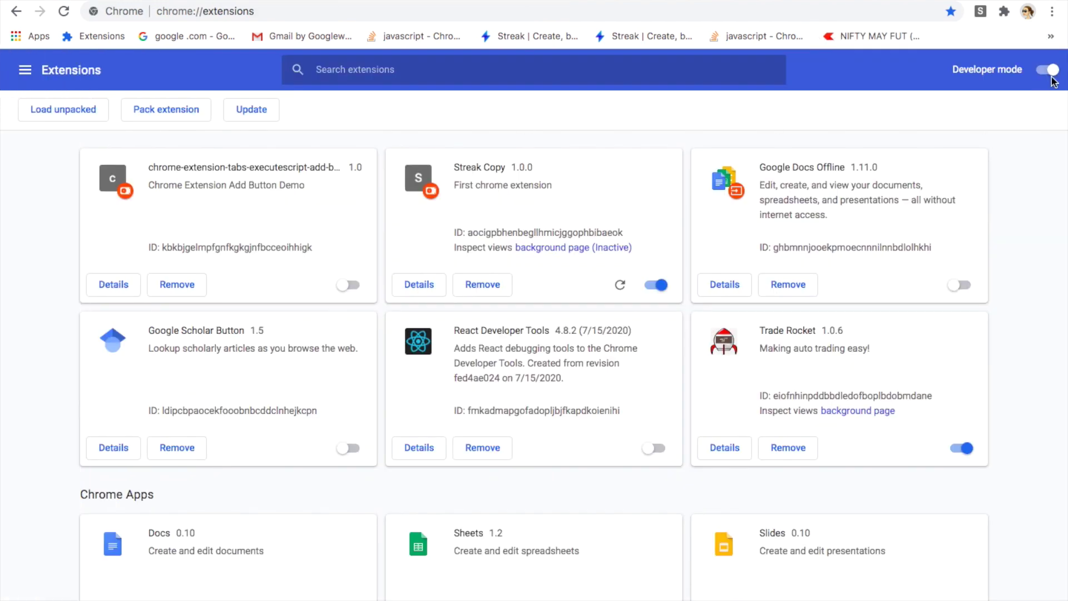
Switch Developer mode off and back on, and do the same for the Trade Rocket extension
left_click(1049, 71)
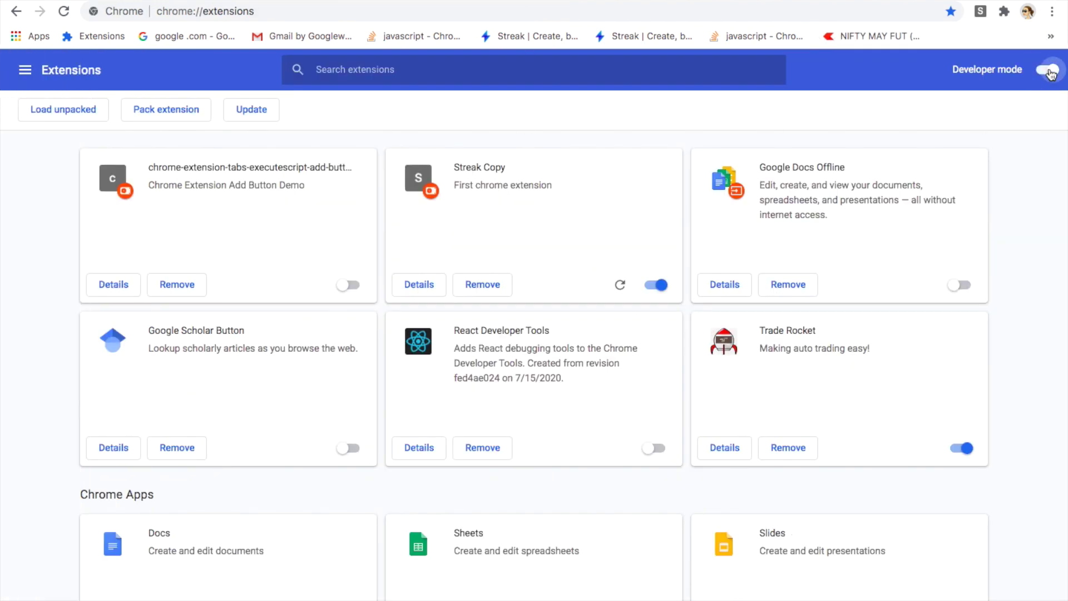
left_click(1048, 70)
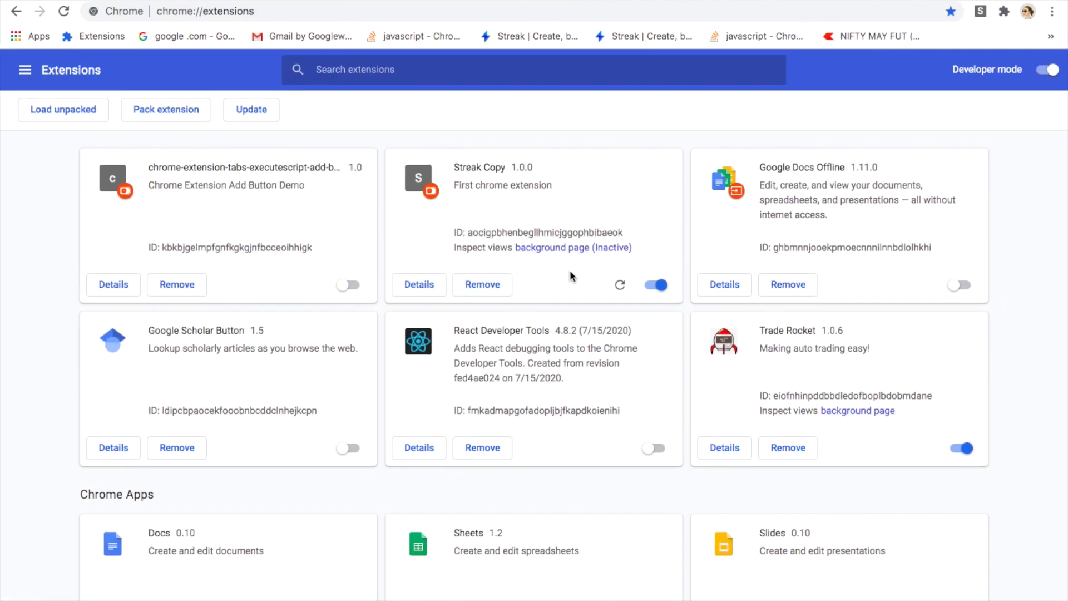
scroll(670, 315, "down", 2)
left_click(951, 405)
left_click(959, 407)
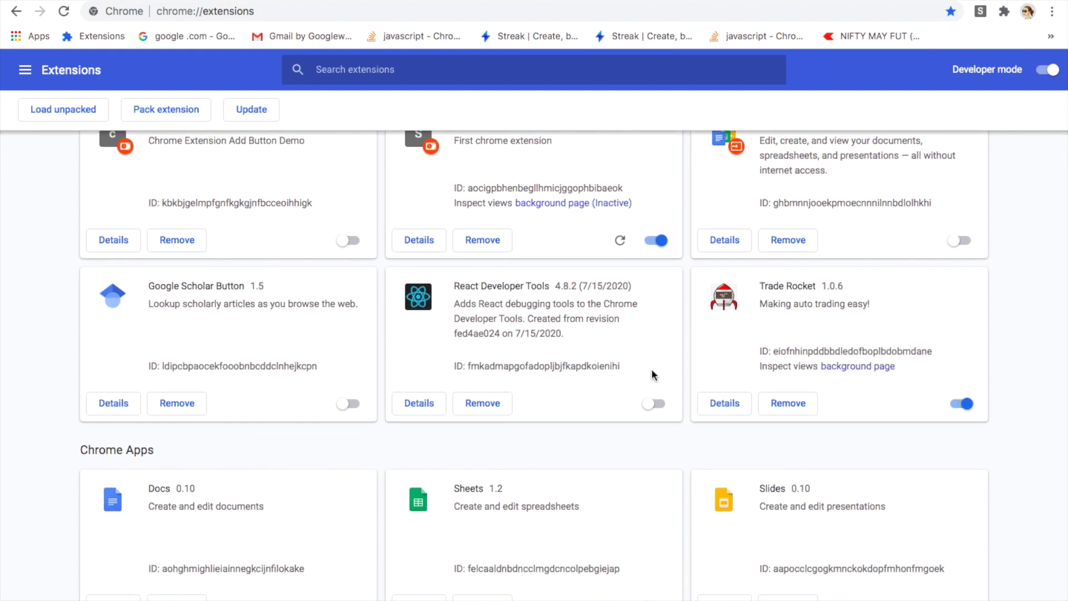
Switch to Streak and start a new strategy with the scrips AXISBANK NSE and HDFCBANK NSE
left_click(220, 1)
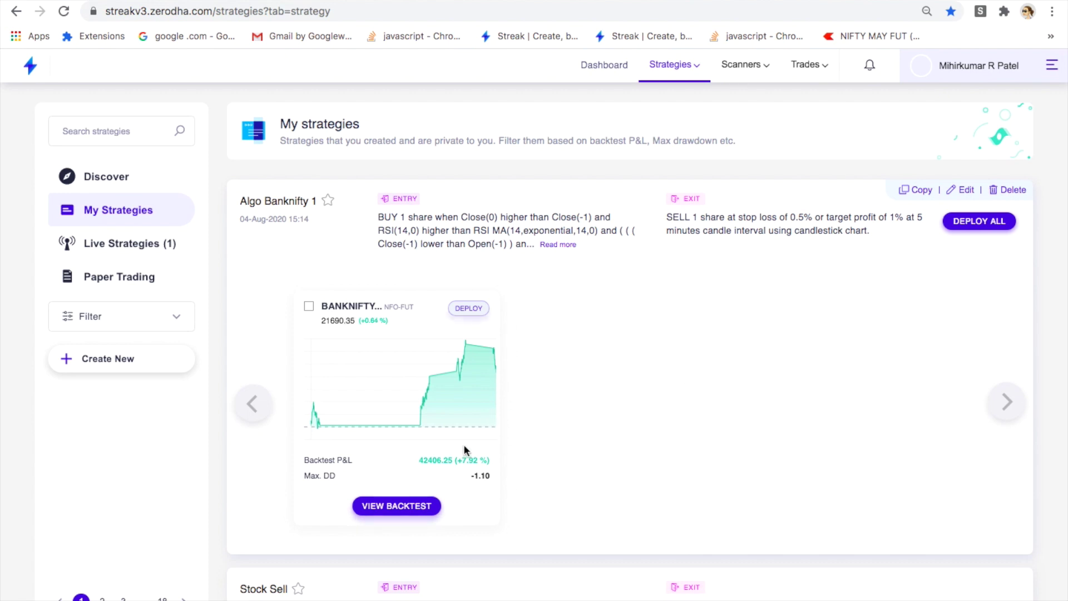
left_click(163, 361)
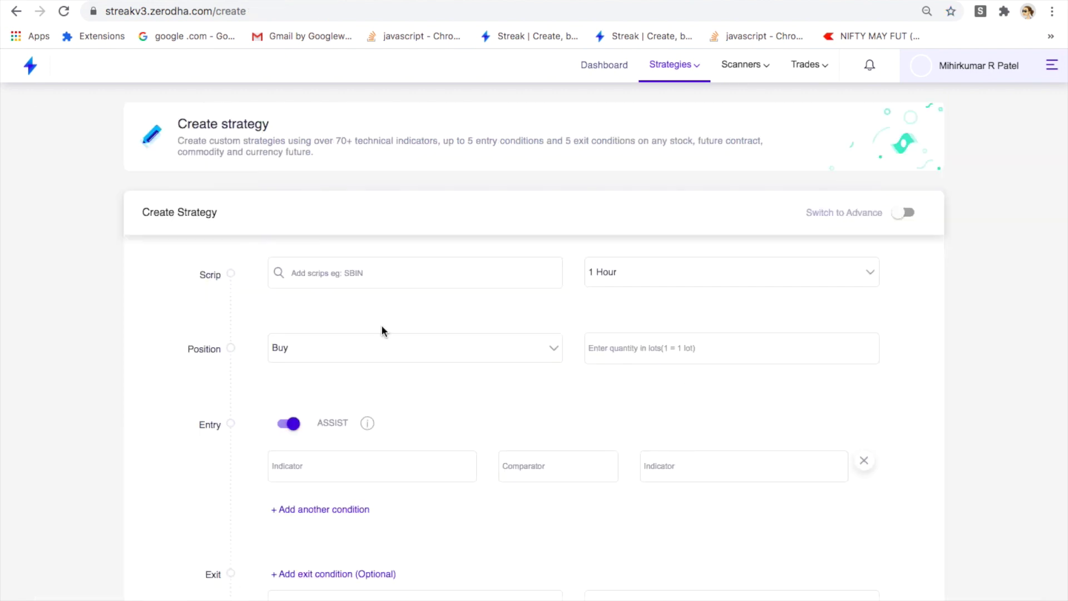
left_click(401, 270)
type("axis")
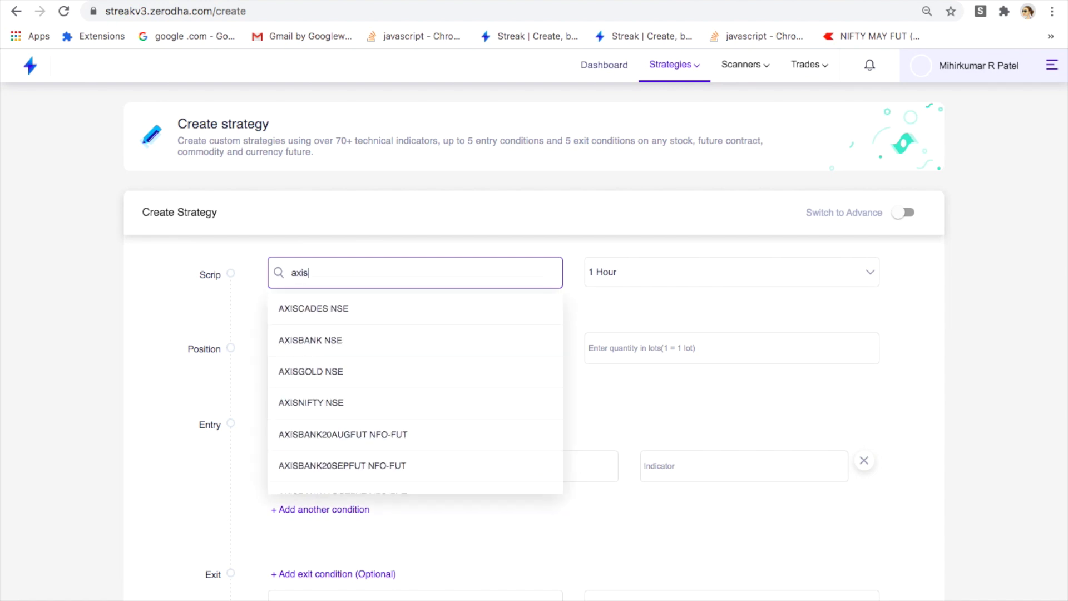
type("bank")
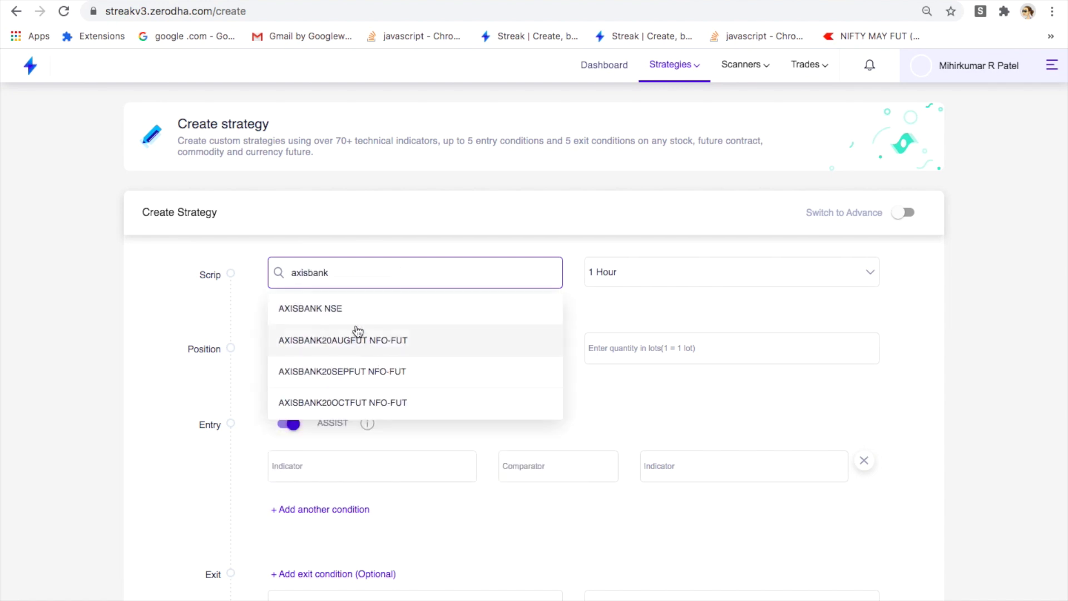
left_click(350, 312)
left_click(348, 281)
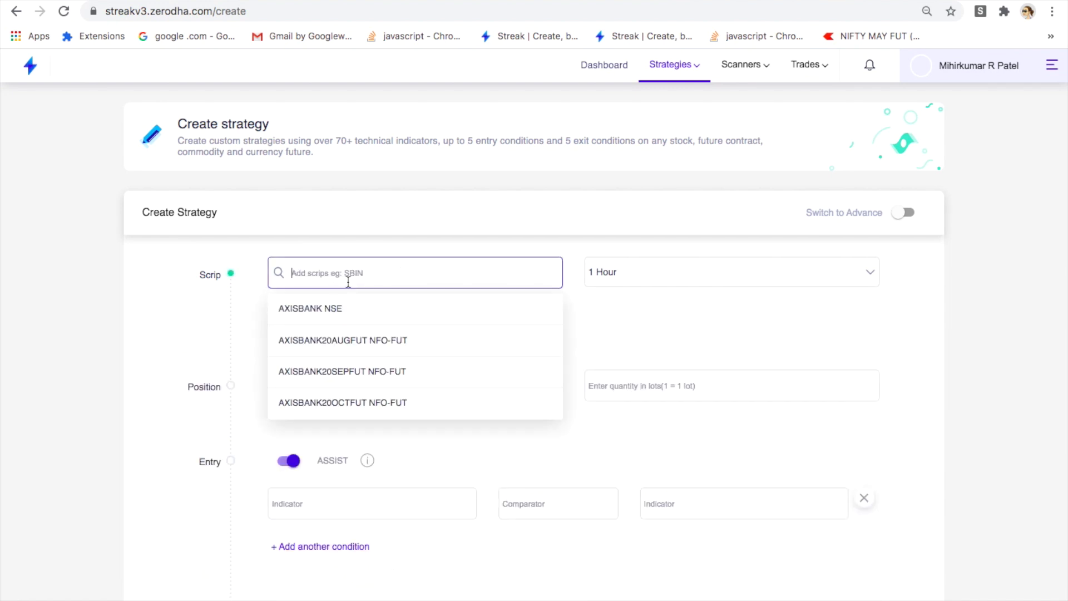
type("hdfc")
left_click(358, 368)
Set the strategy's candle interval to 1 Minute and its buy quantity to 1
left_click(596, 272)
left_click(610, 304)
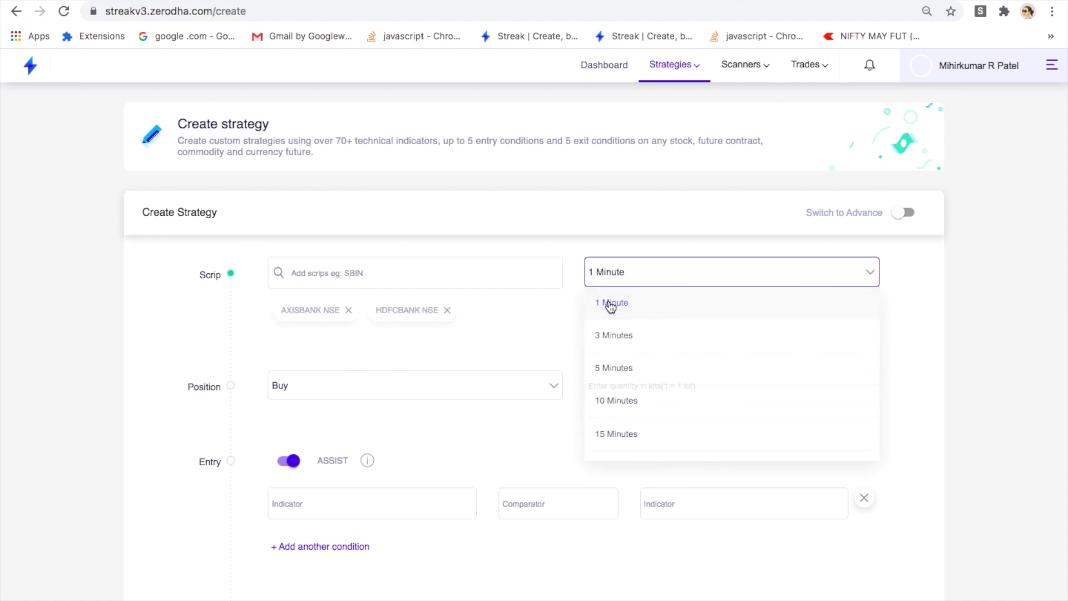
left_click(606, 378)
type("1")
Fill in the entry condition with the RSI suggestion 14 rsi crosses above 30
scroll(439, 344, "down", 4)
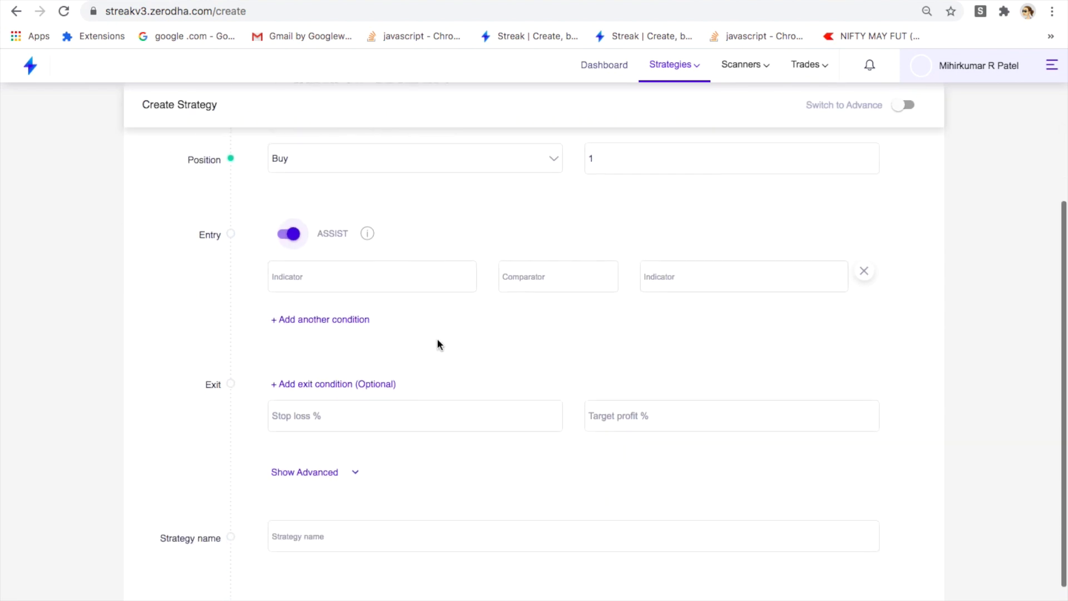
left_click(374, 286)
type("rsi")
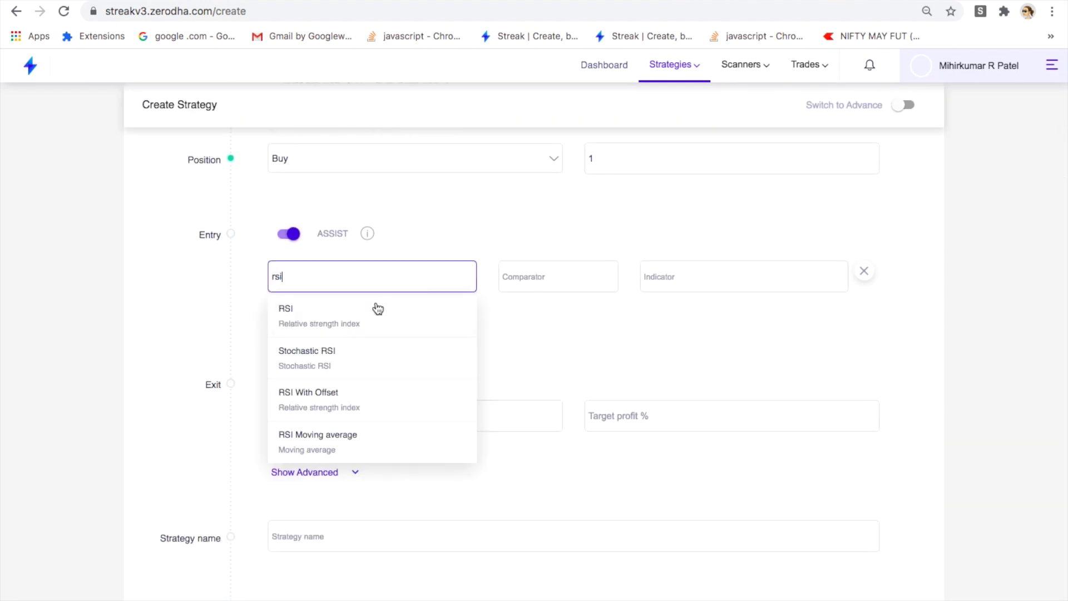
left_click(374, 306)
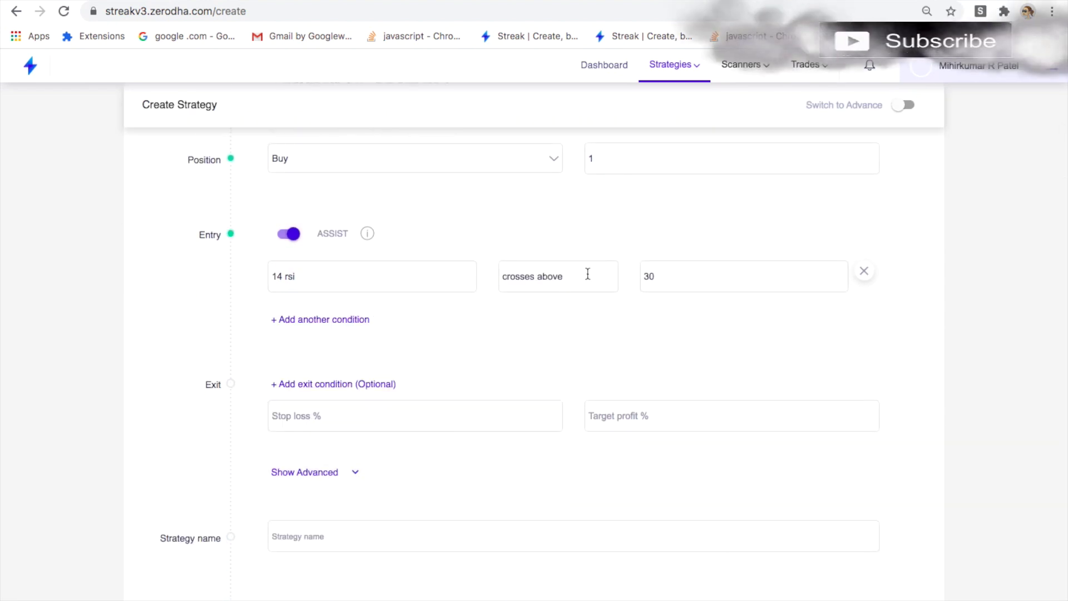
Change the entry condition's comparator to higher than and its number to 50
left_click(539, 276)
left_click(603, 324)
left_click(573, 290)
type("hi")
left_click(579, 319)
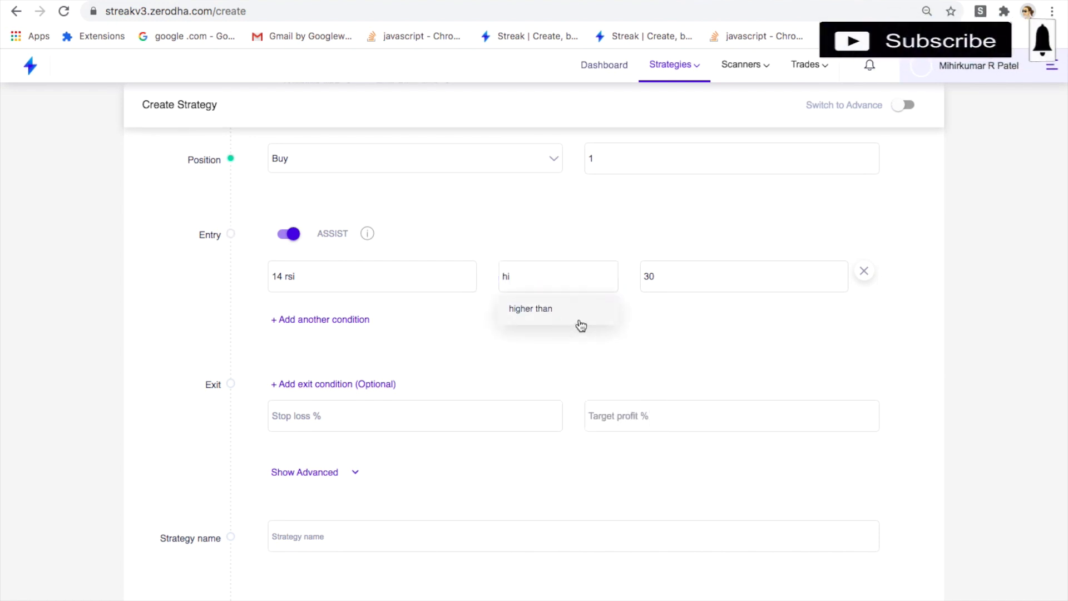
left_click(679, 282)
left_click(688, 365)
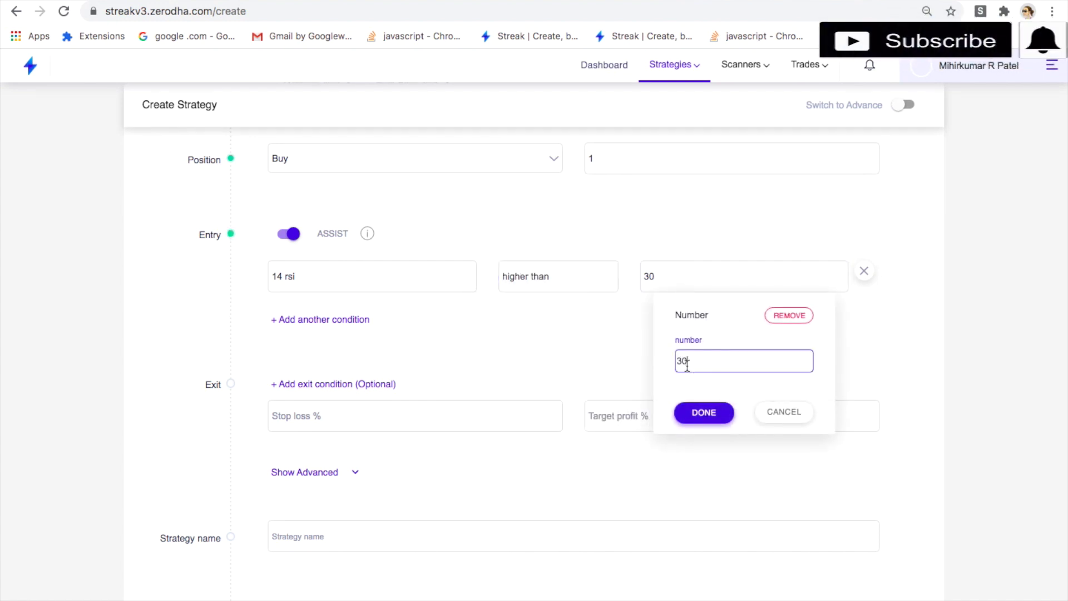
type("50")
left_click(703, 413)
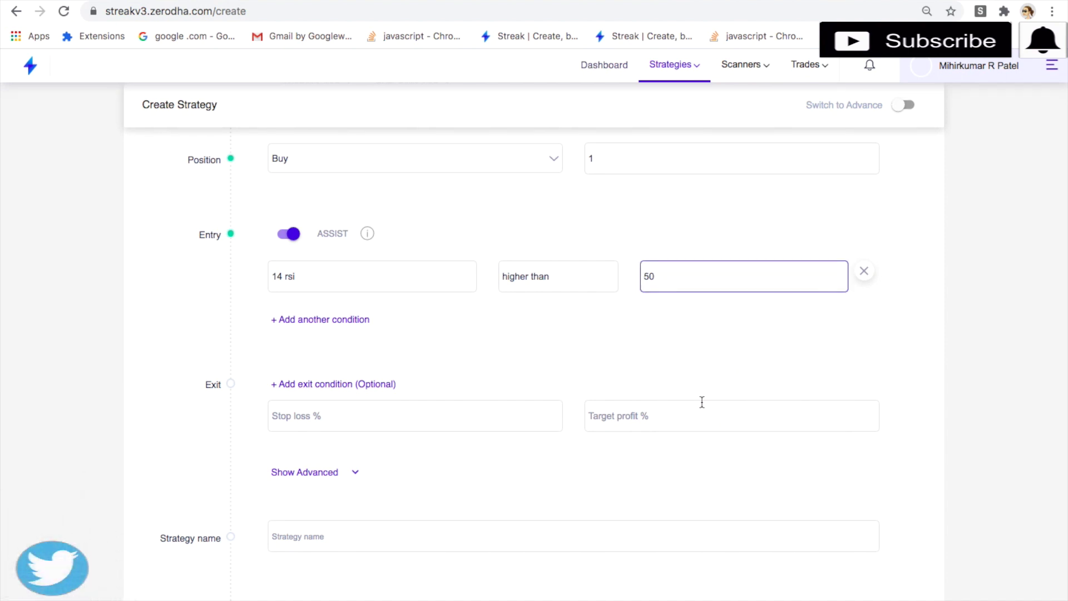
Set both the stop loss and the target profit to 0.2%
left_click(333, 412)
type("0.2")
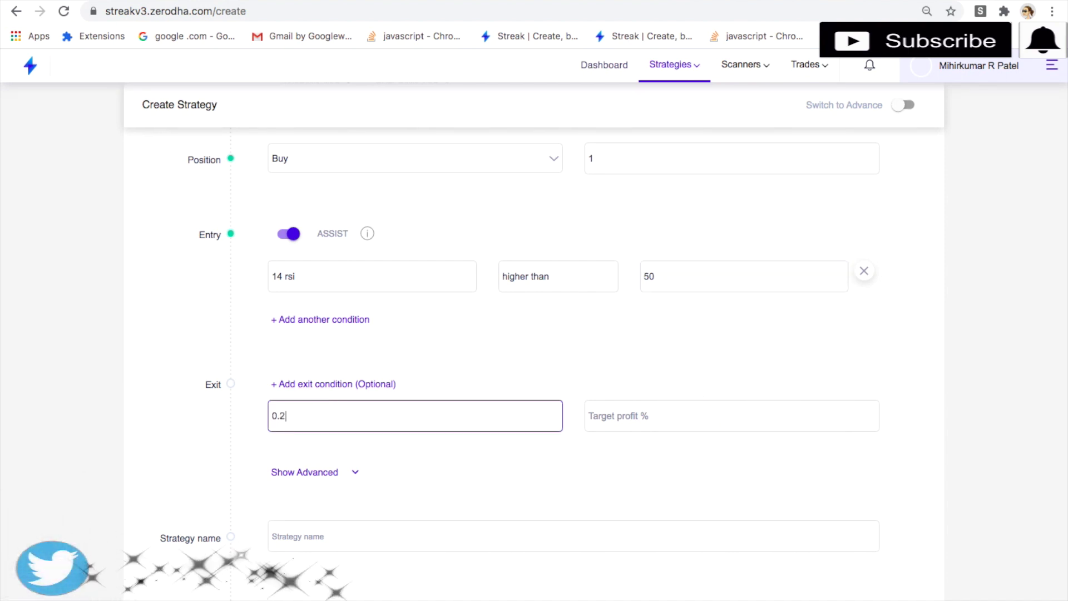
left_click(590, 416)
type("0.")
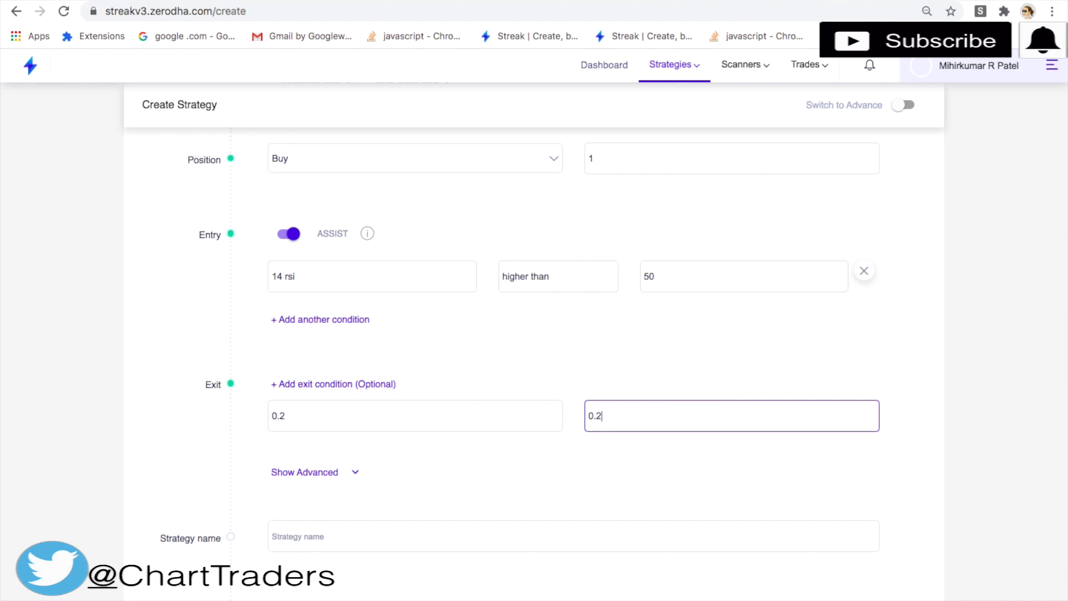
type("2")
Add an exit condition of 14 rsi lower than 50
left_click(316, 388)
scroll(443, 466, "down", 1)
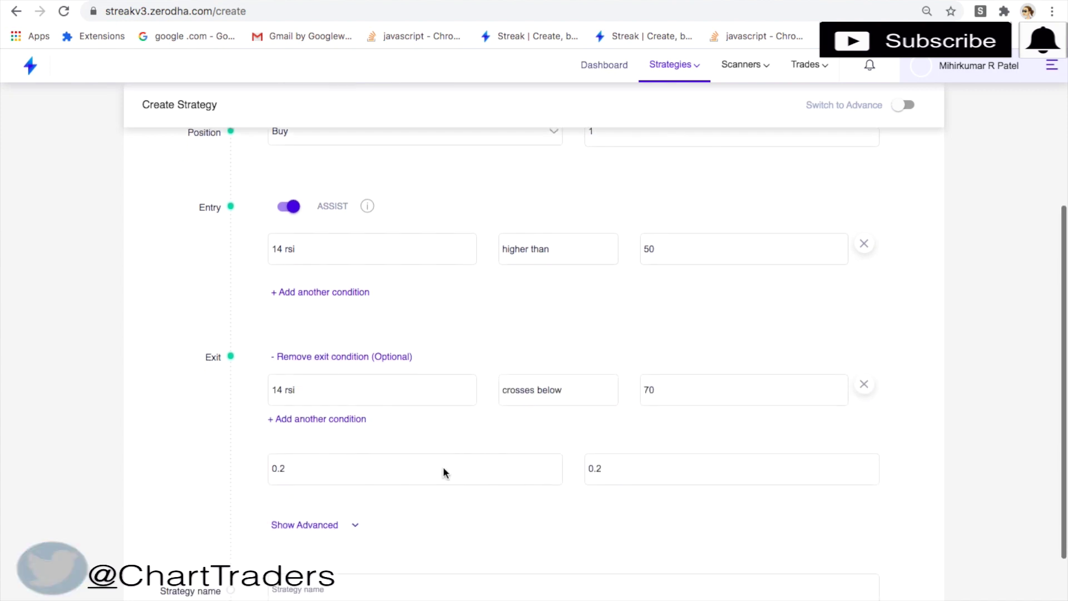
left_click(568, 396)
left_click(604, 439)
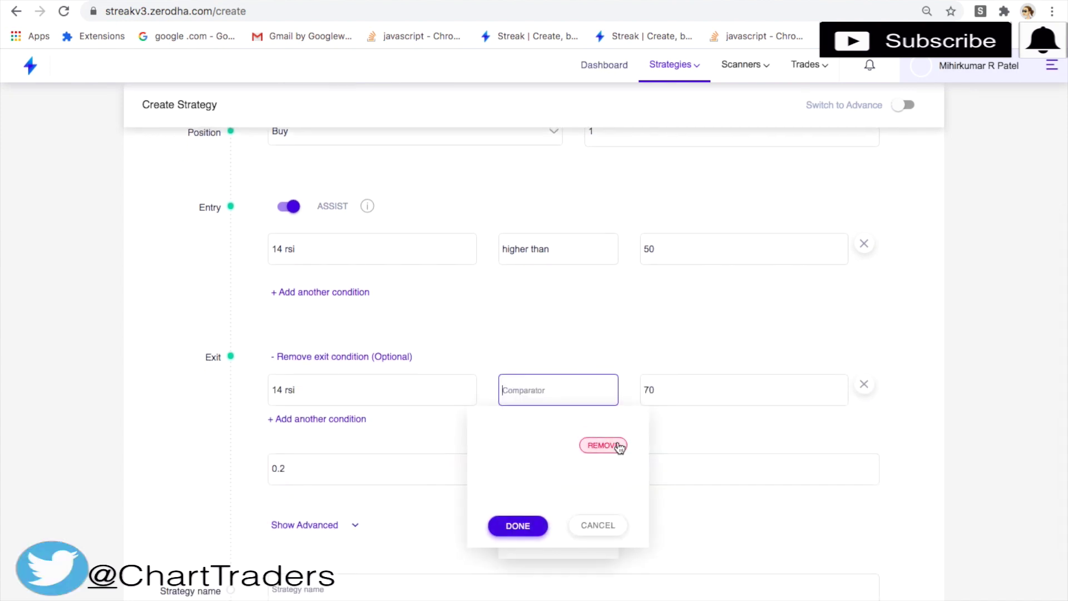
type("low")
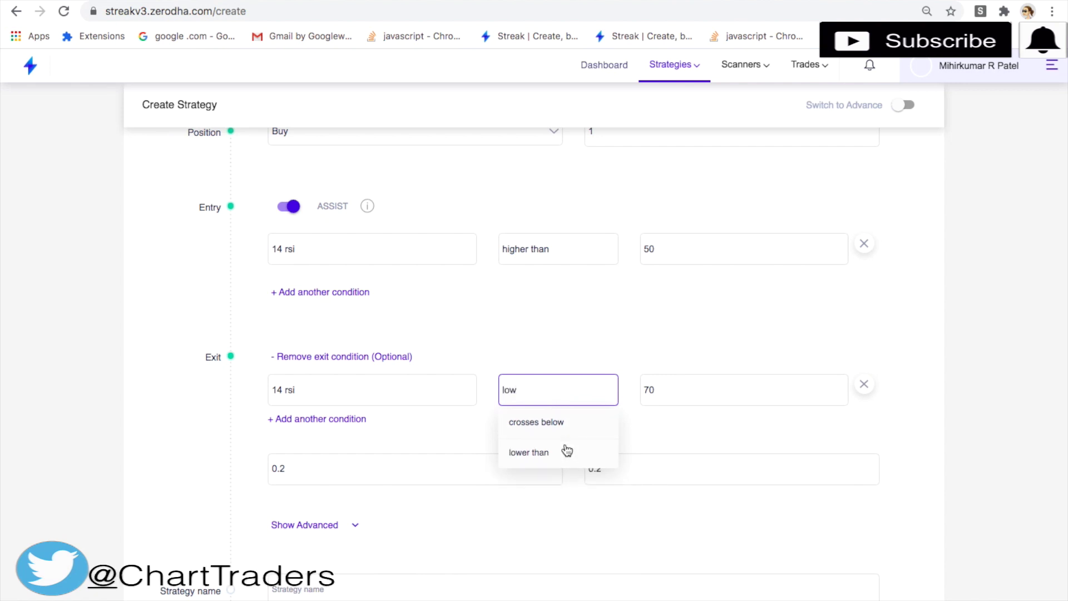
left_click(567, 451)
left_click(663, 388)
left_click(684, 475)
type("5")
left_click(715, 527)
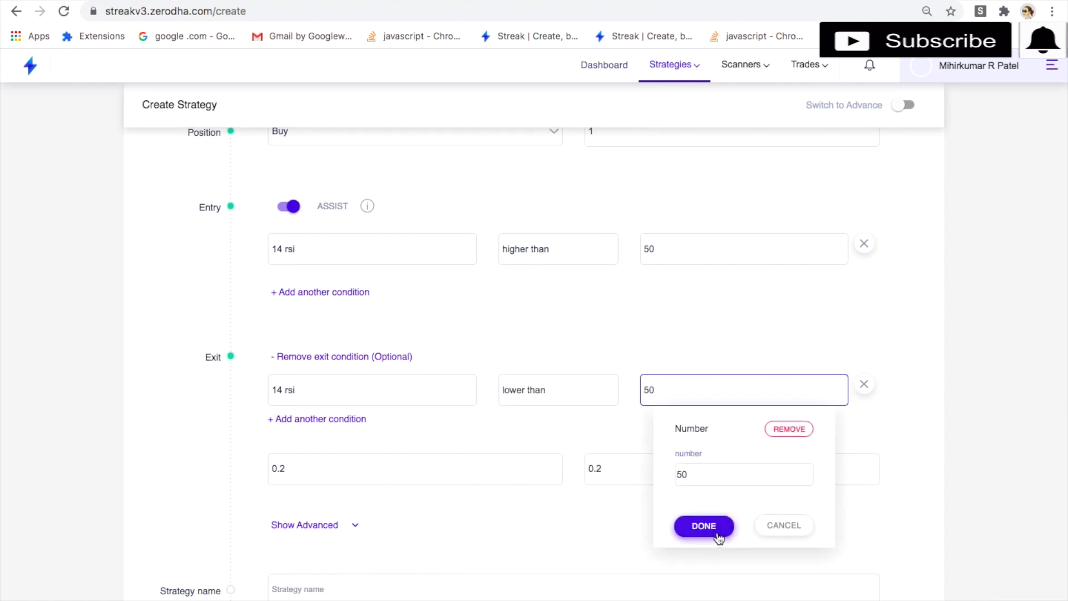
Name the strategy Auto
scroll(689, 523, "down", 3)
left_click(534, 502)
type("A")
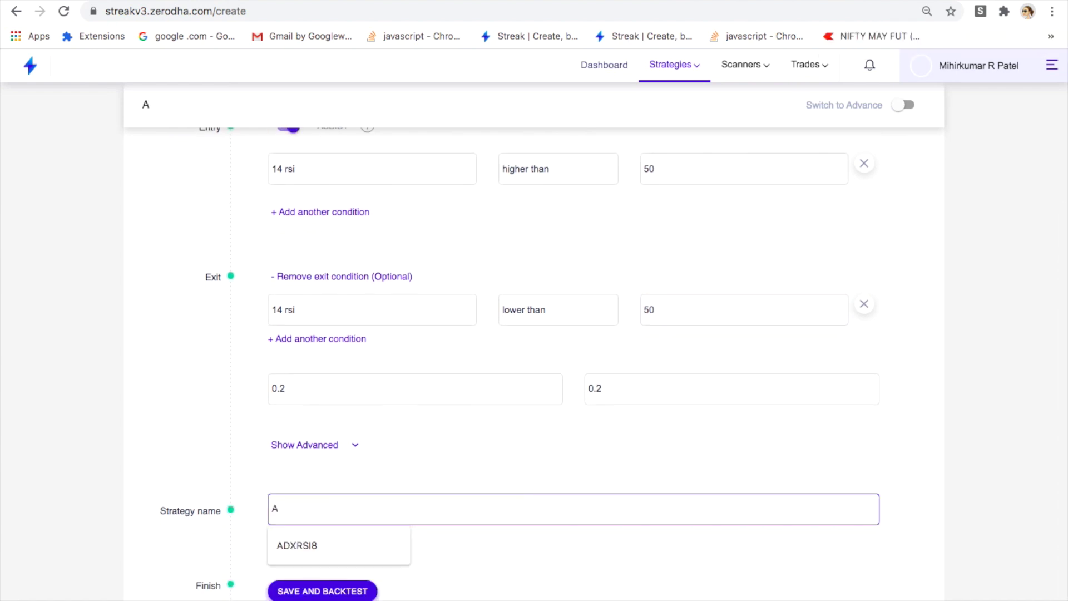
type("uto")
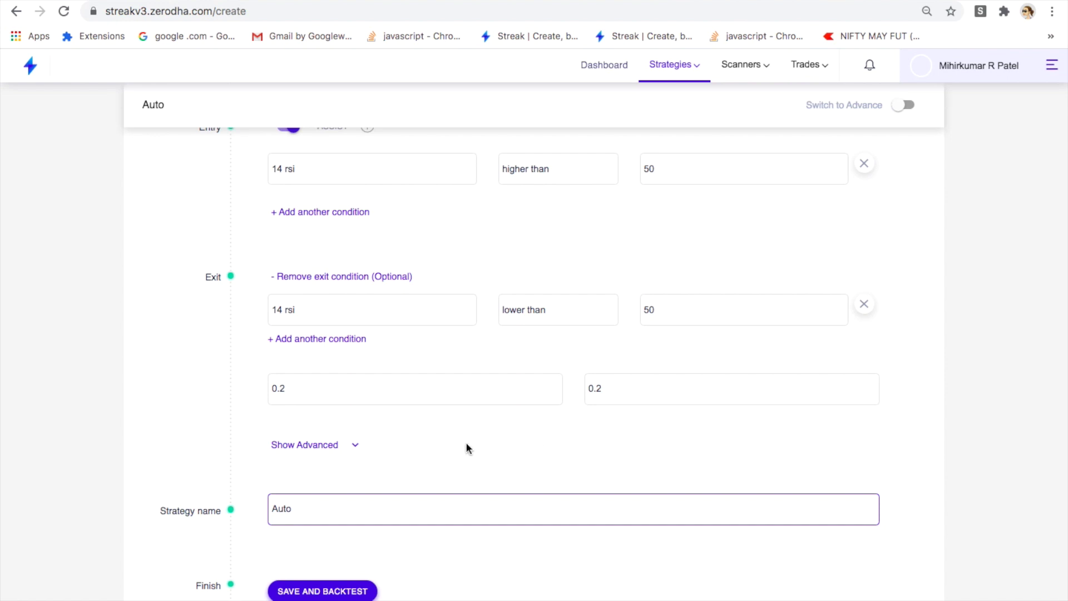
Expand the advanced settings and try to save and backtest the strategy
left_click(353, 445)
scroll(353, 449, "down", 5)
left_click(362, 548)
scroll(477, 285, "up", 6)
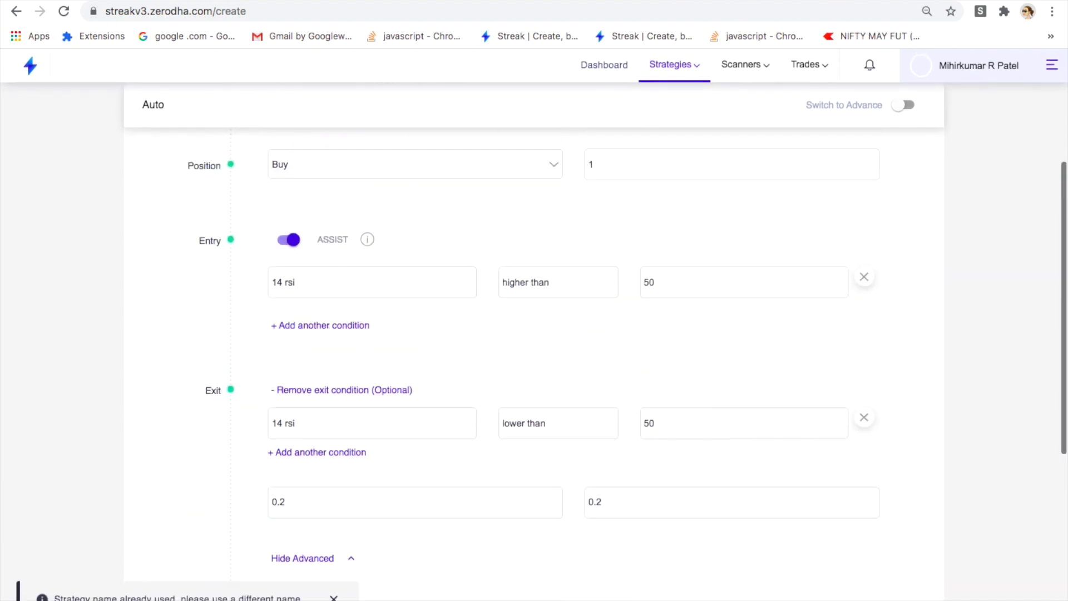
Rename the strategy as Auto strek, and save and backtest it
scroll(343, 485, "down", 7)
left_click(335, 449)
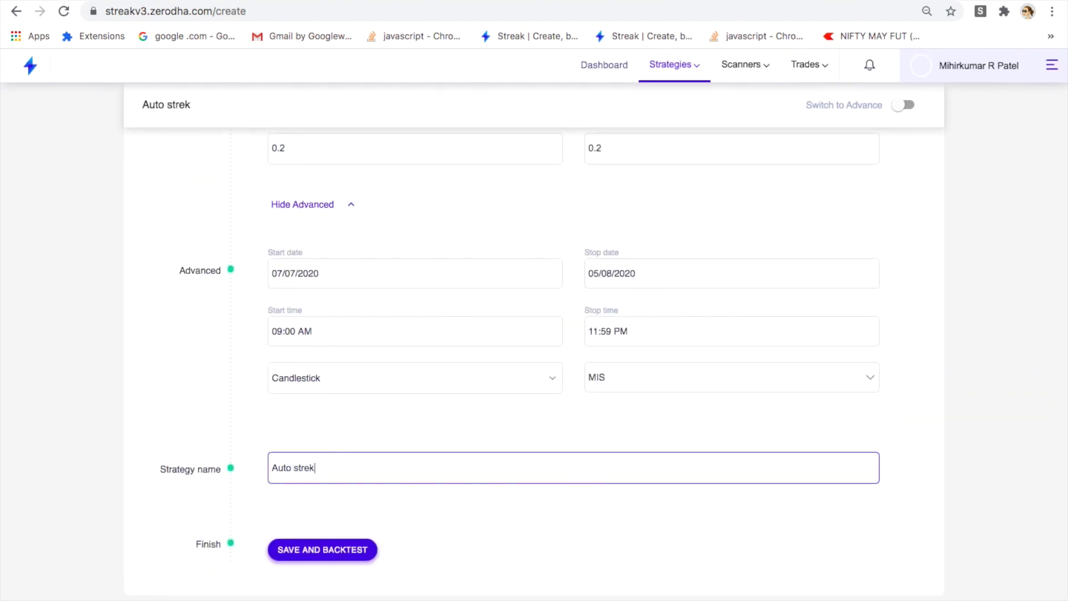
left_click(317, 549)
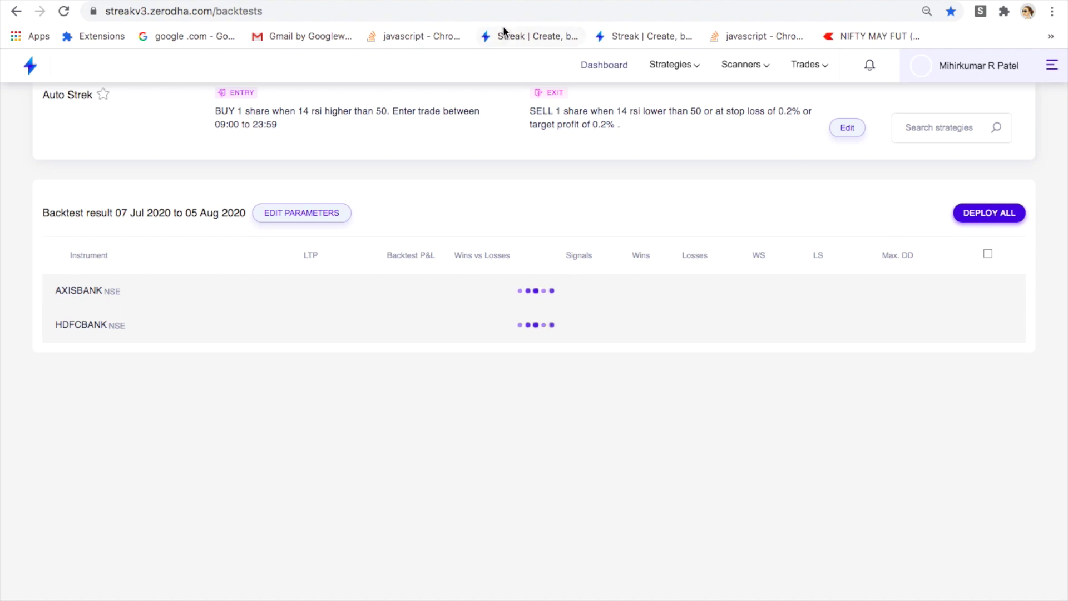
Look at the HDFCBANK chart in Kite and return to the Streak backtest page
mouse_move(250, 14)
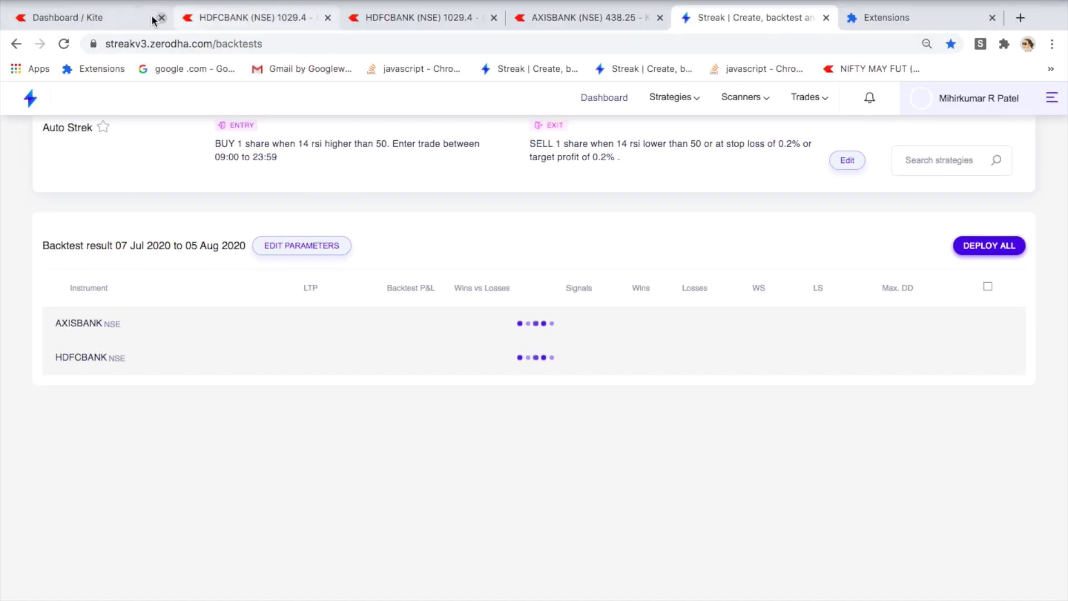
left_click(194, 17)
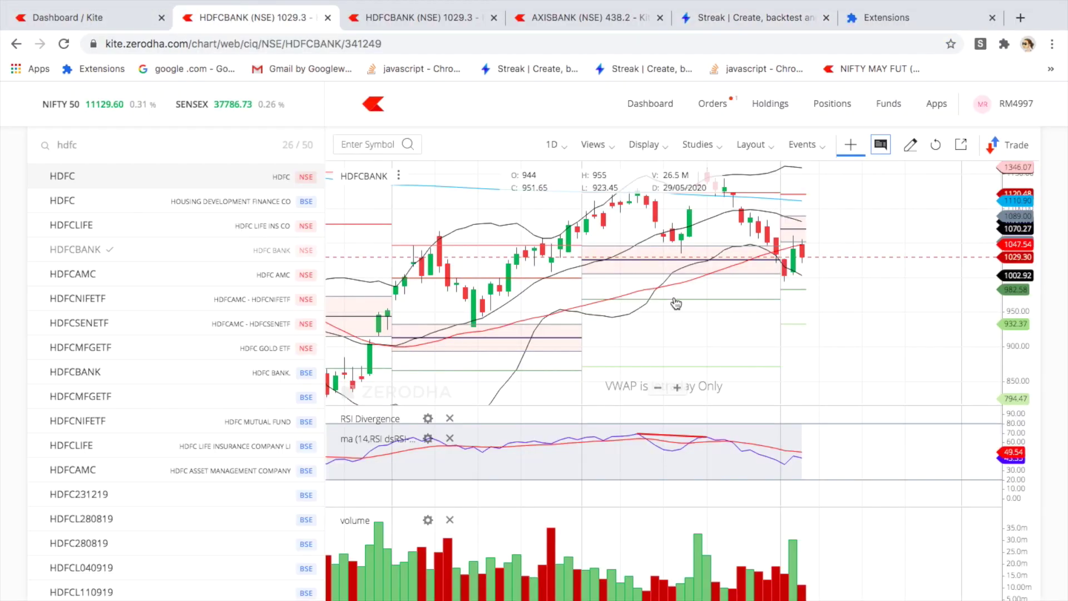
left_click(712, 71)
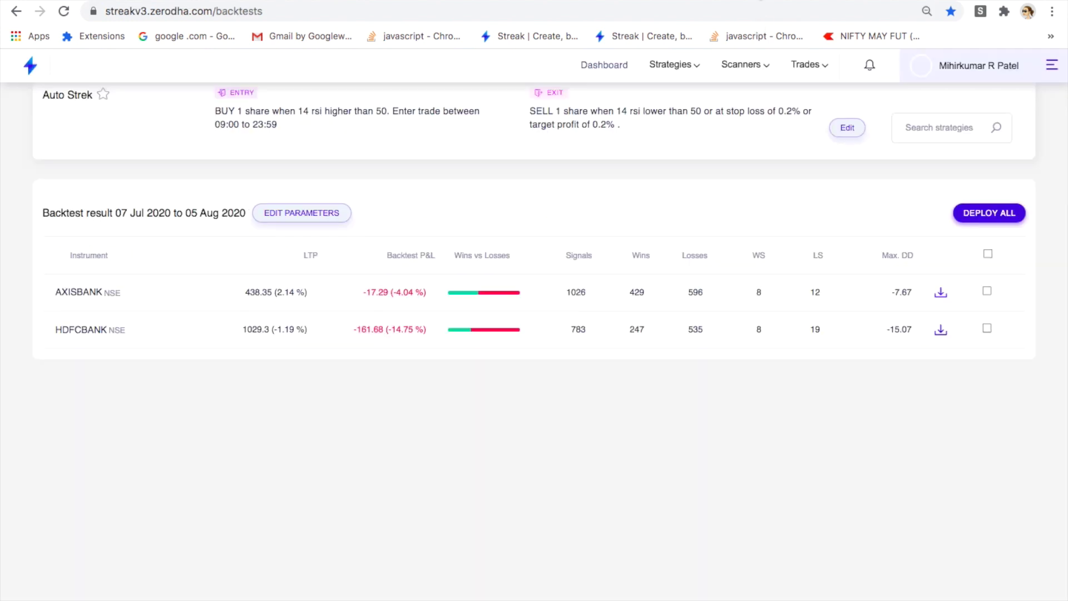
Select both backtested instruments and deploy the strategy live with a strategy cycle of 2
left_click(987, 256)
left_click(995, 214)
scroll(644, 235, "down", 1)
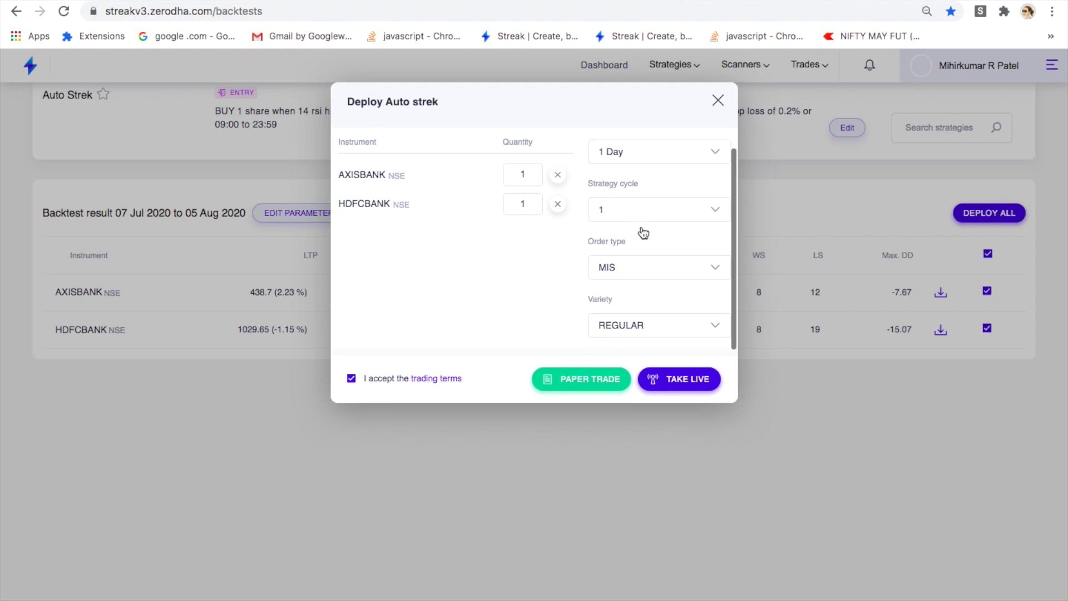
left_click(651, 214)
left_click(643, 273)
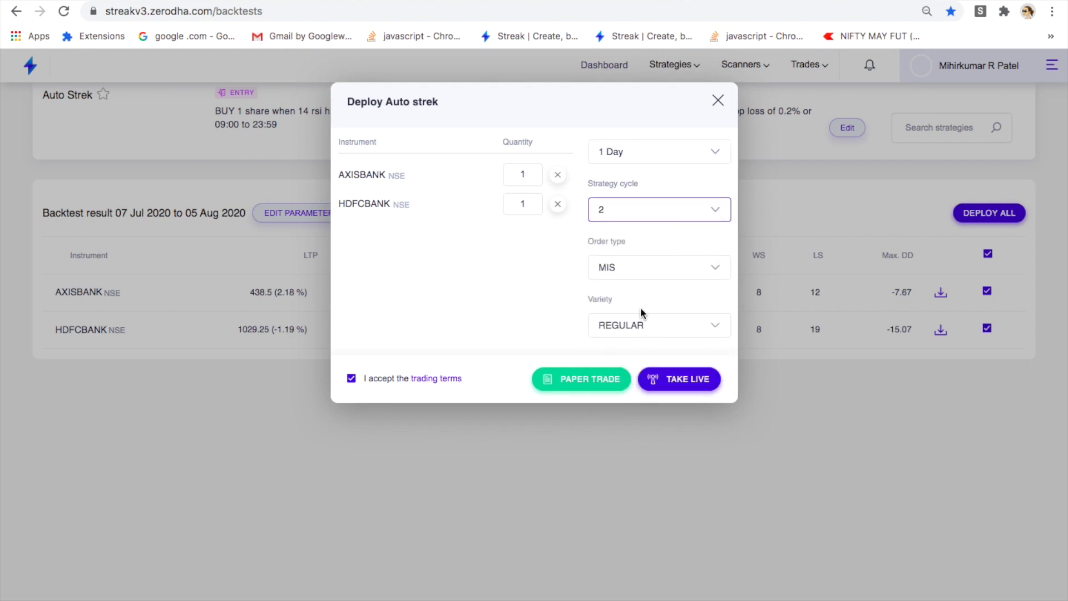
left_click(673, 380)
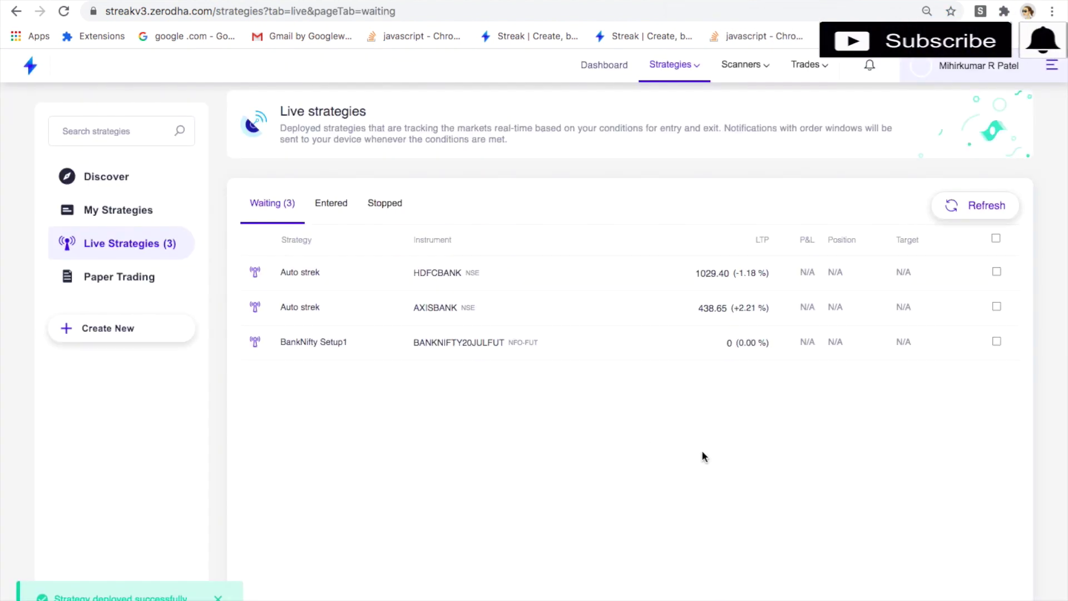
Stop the waiting BankNifty Setup1 strategy for BANKNIFTY20JULFUT in the live strategies list
mouse_move(814, 330)
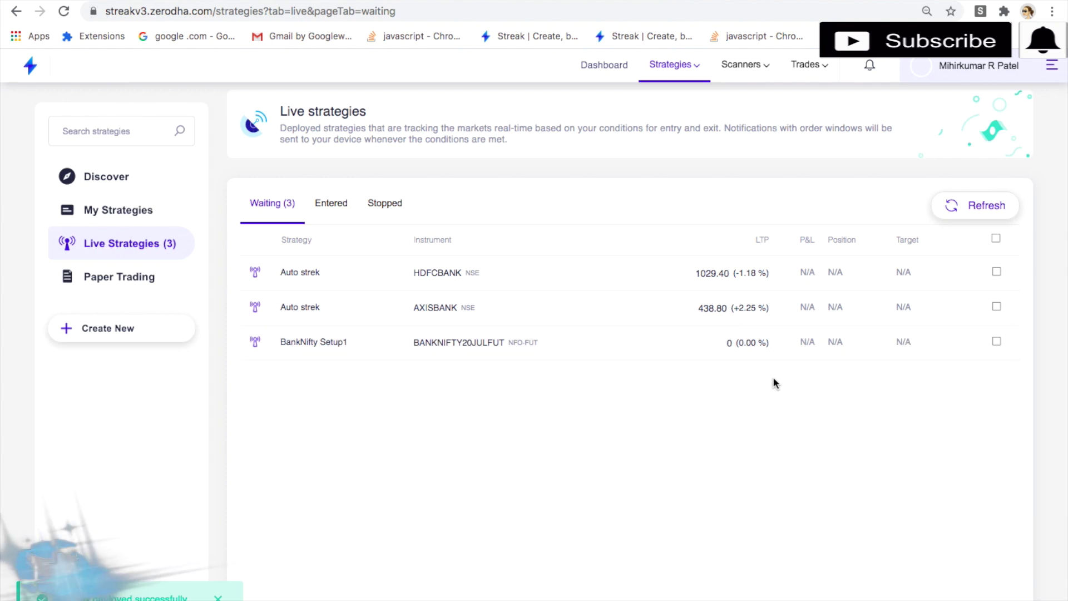
mouse_move(914, 346)
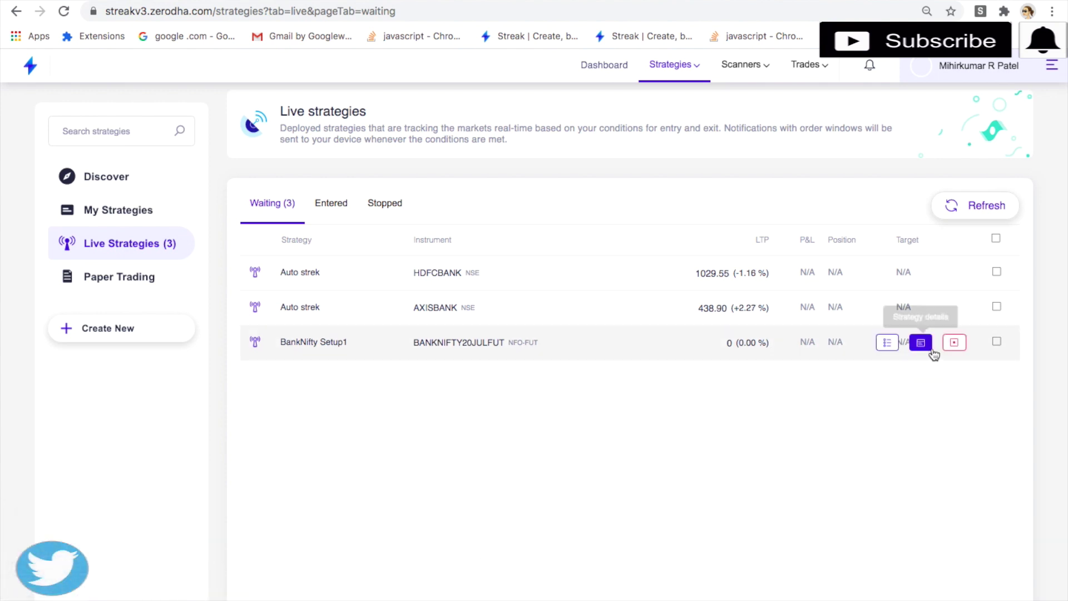
left_click(954, 343)
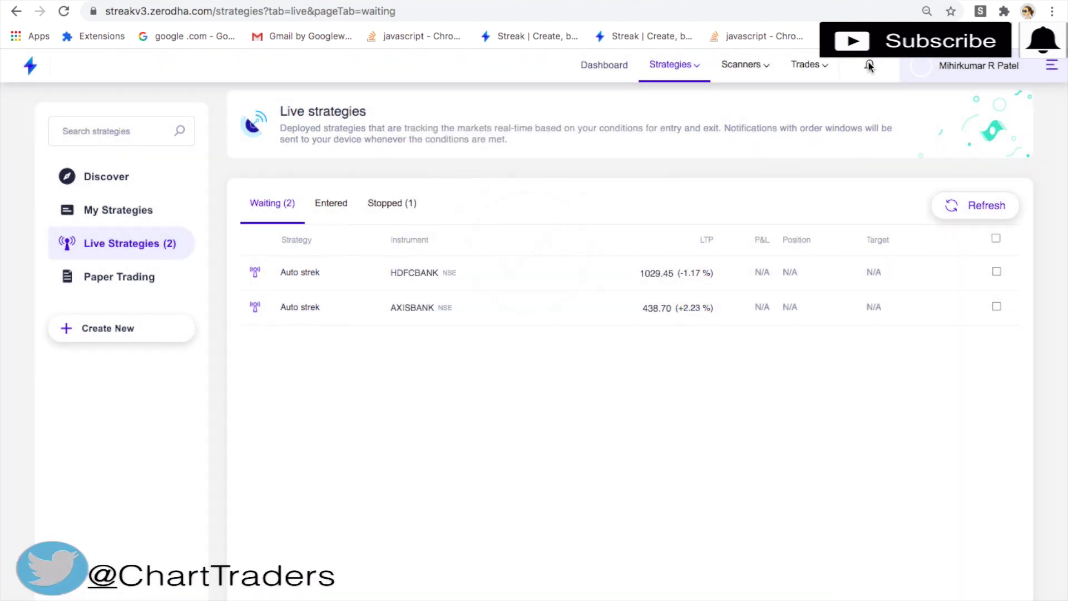
Open the Streak notifications, look at the AXISBANK chart in Kite, and return to the live strategy notifications
left_click(869, 64)
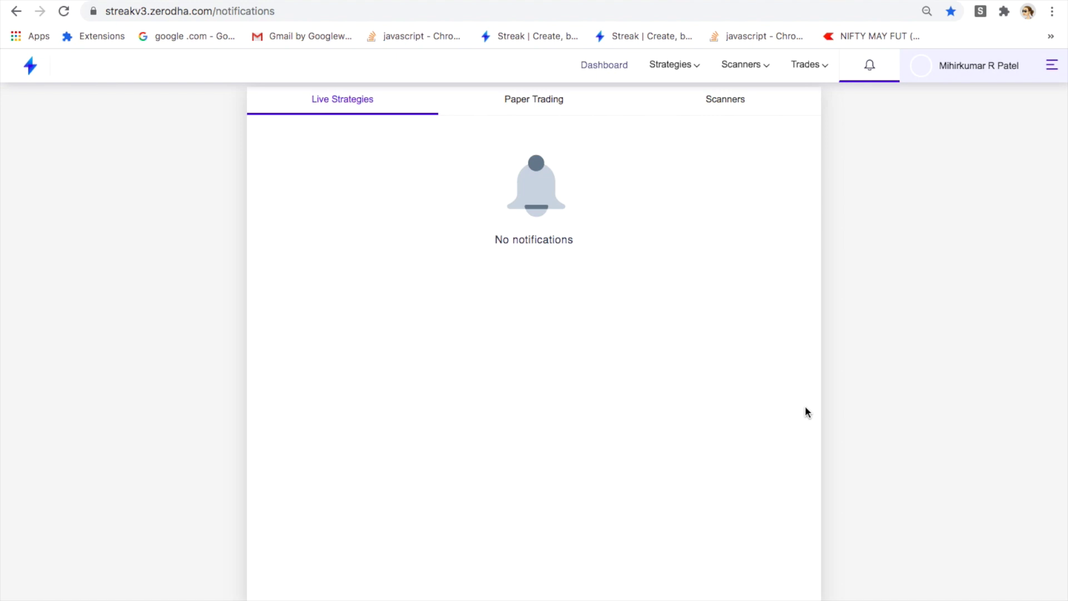
scroll(804, 406, "up", 1)
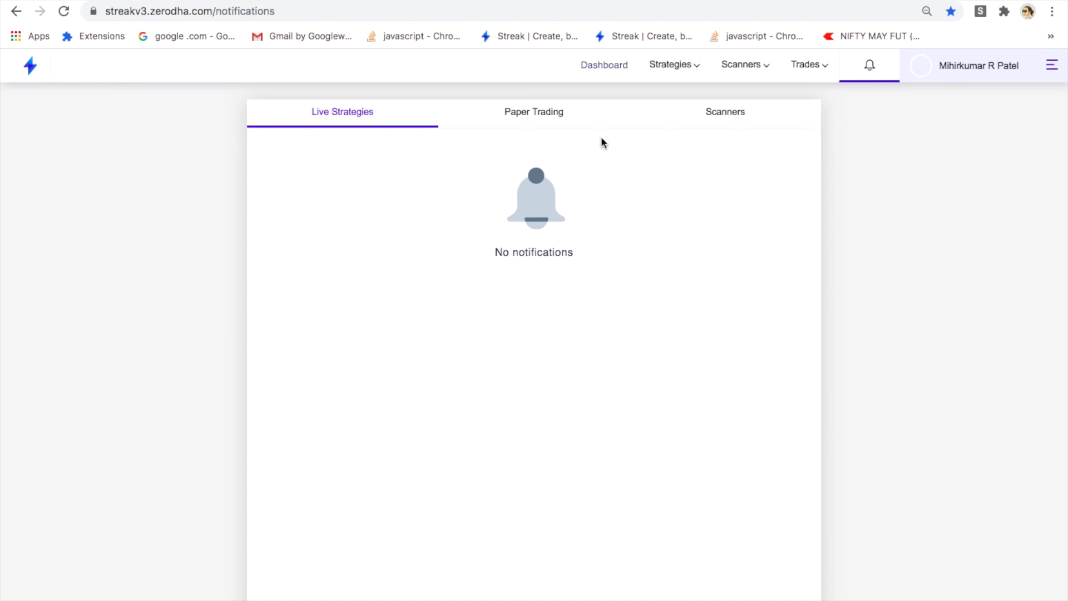
left_click(610, 1)
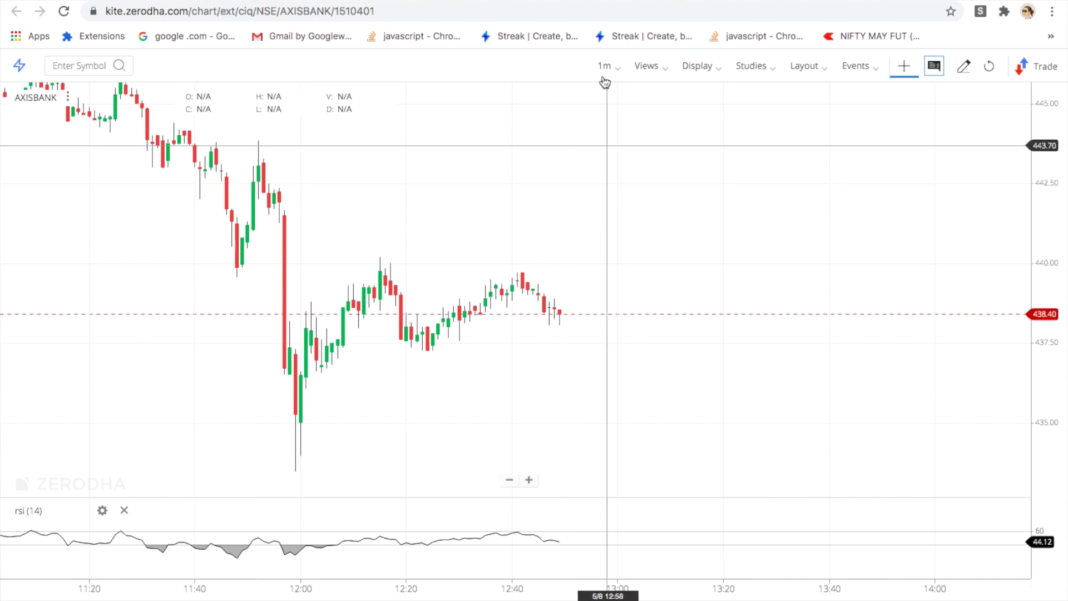
key("ctrl+Tab")
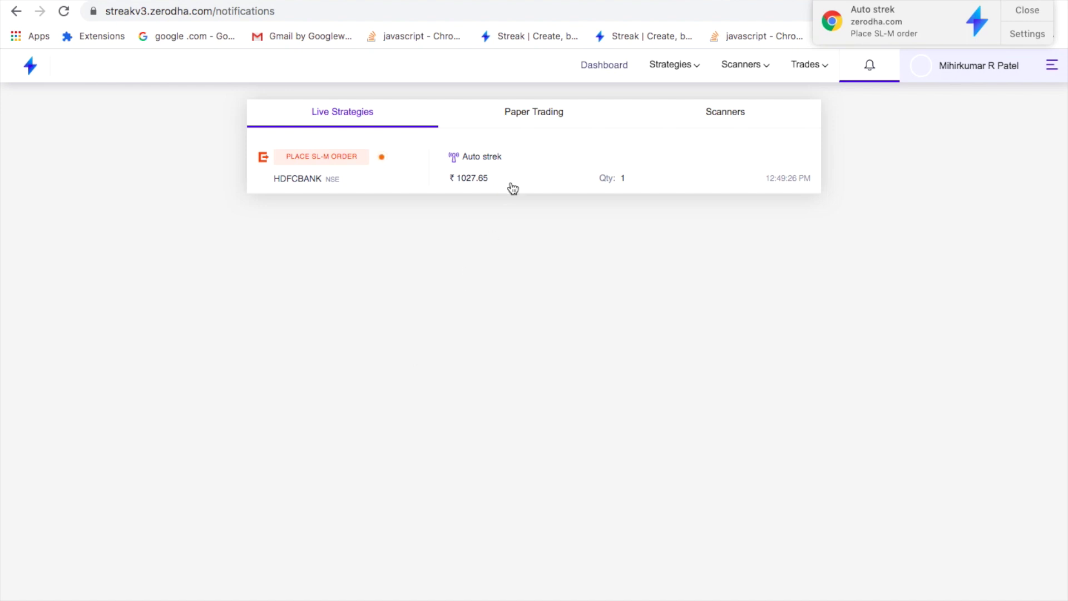
Switch to the Kite orders page, reload it and examine the executed HDFCBANK buy order's average price and status
key("ctrl+Tab")
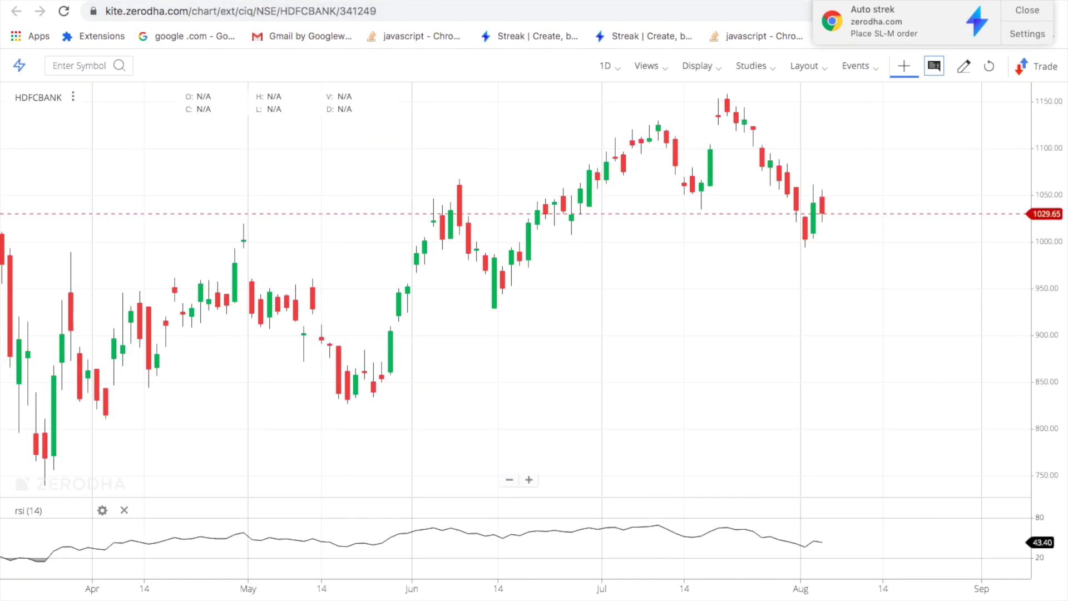
key("ctrl+Tab")
left_click(64, 11)
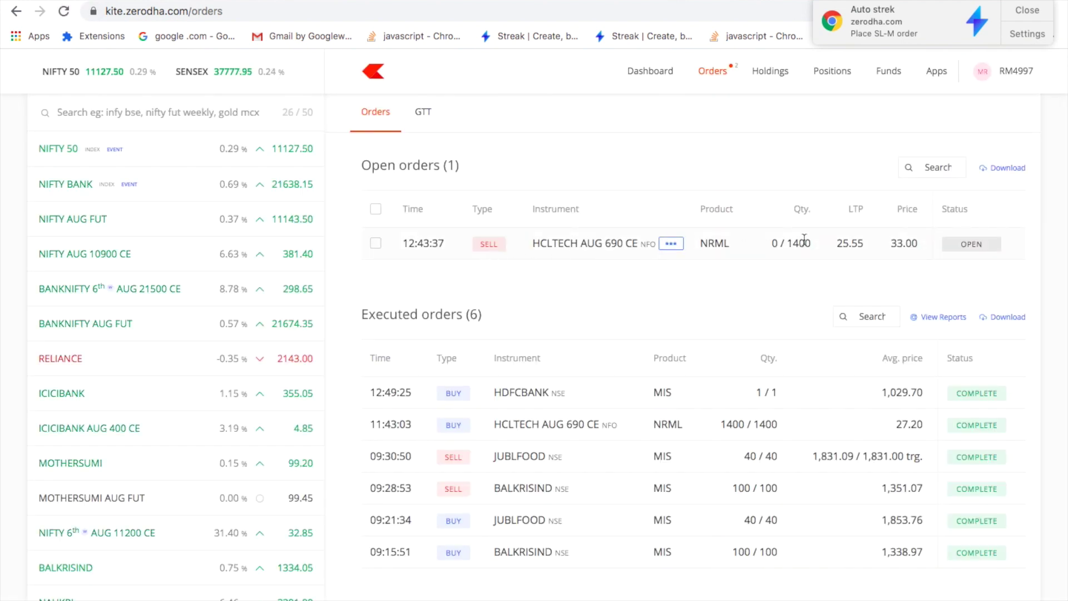
left_click_drag(876, 392, 1015, 391)
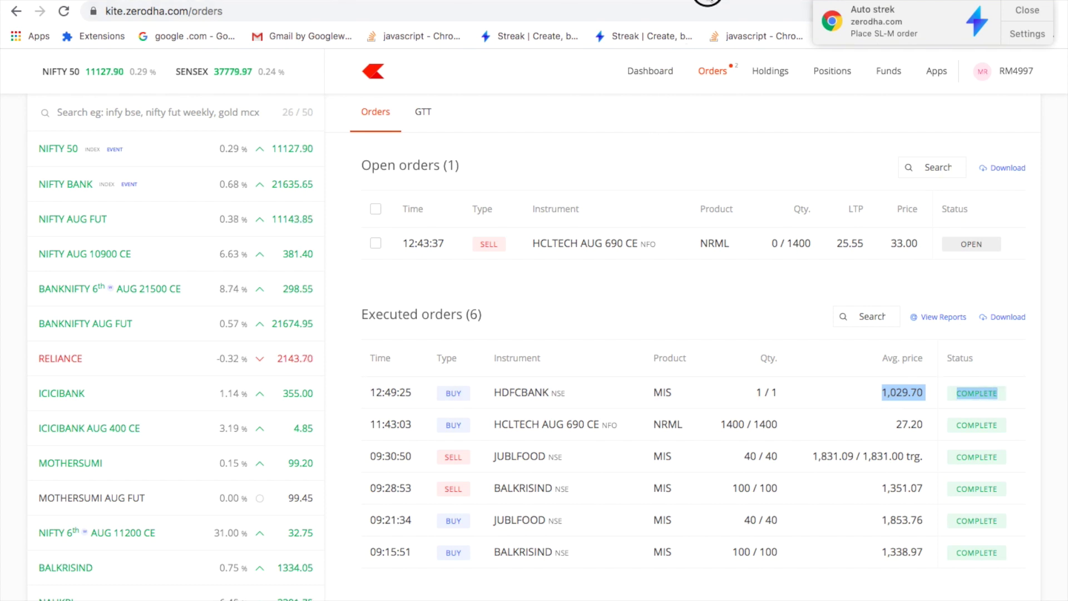
Return to Streak's notifications and place the SL-M sell order for 1 HDFCBANK share with trigger price 1027.65
left_click(708, 2)
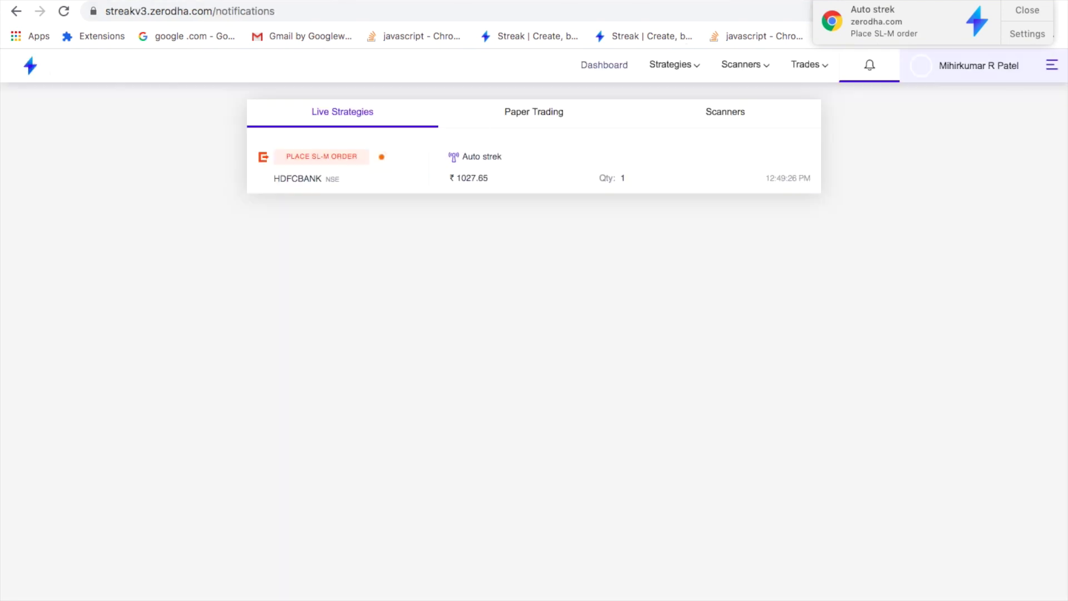
left_click(312, 160)
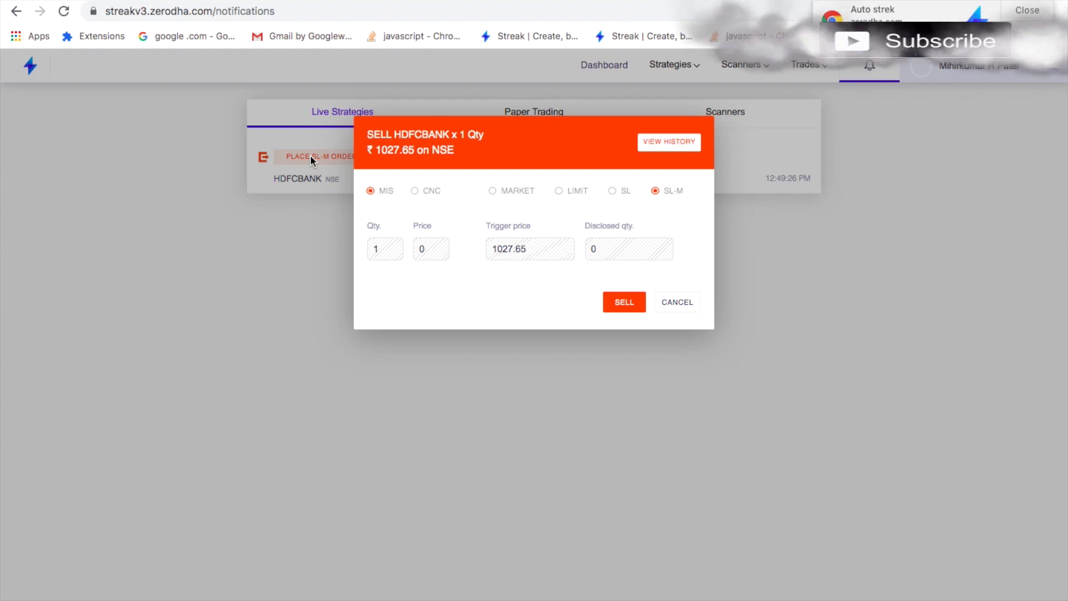
left_click(629, 302)
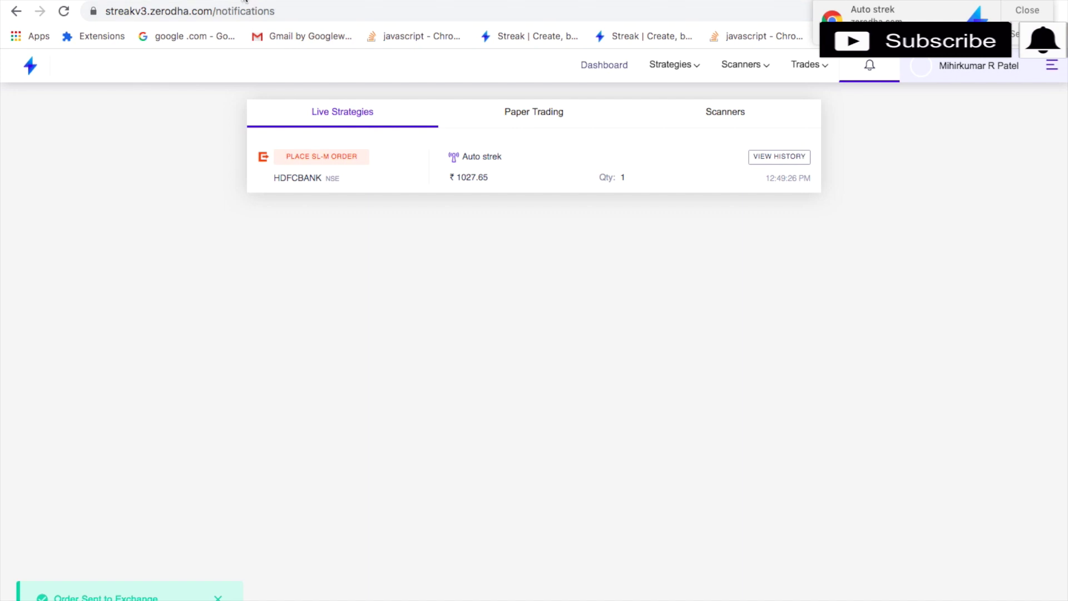
Check the HDFCBANK stop-loss order on the reloaded Kite orders page and in Streak's Auto strek order log
left_click(243, 1)
left_click(64, 11)
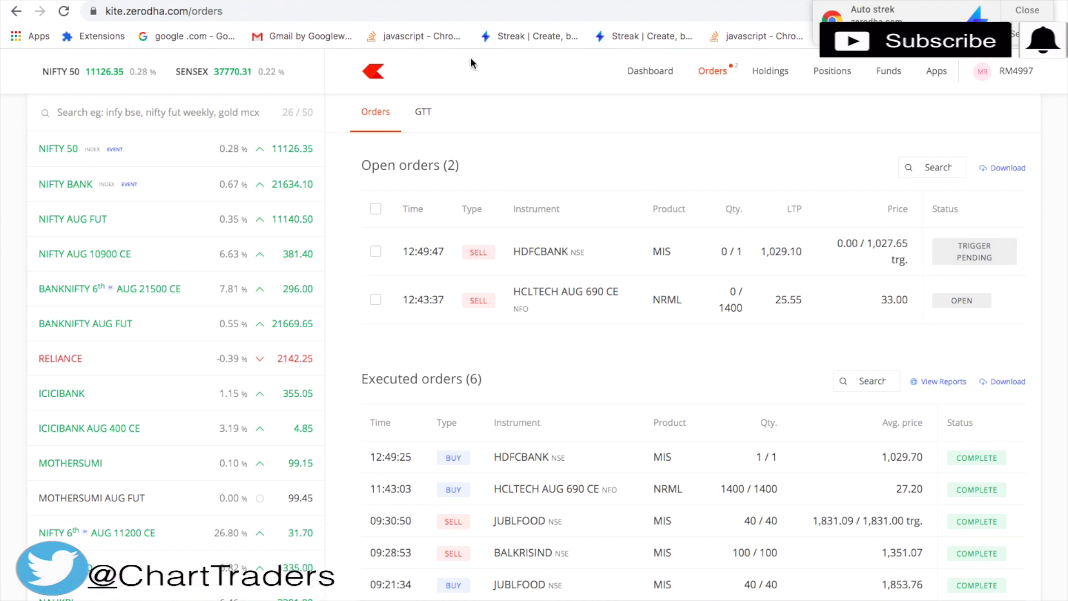
left_click(570, 25)
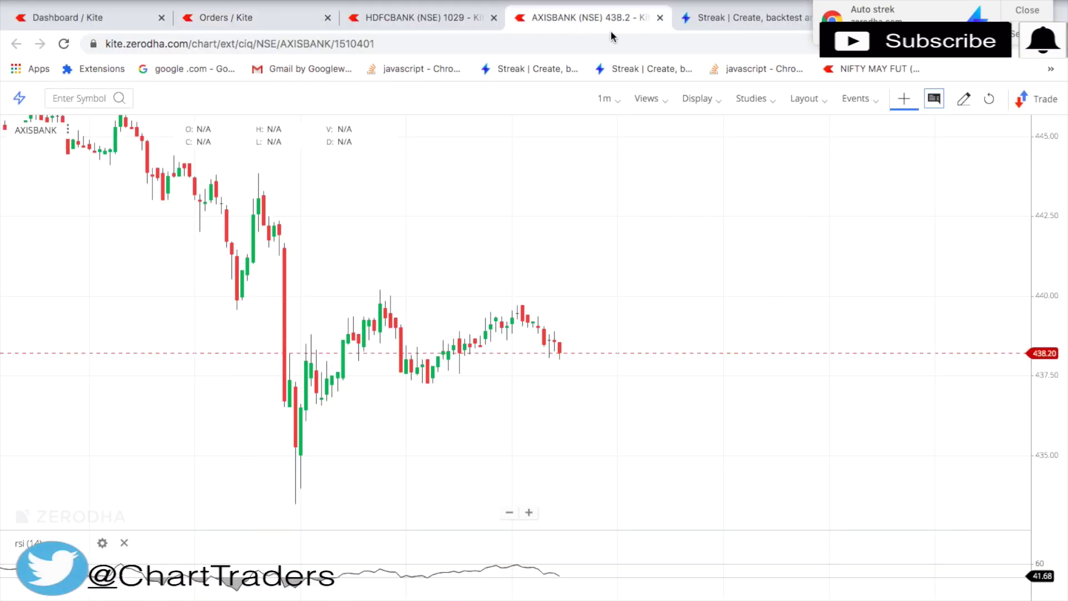
left_click(723, 16)
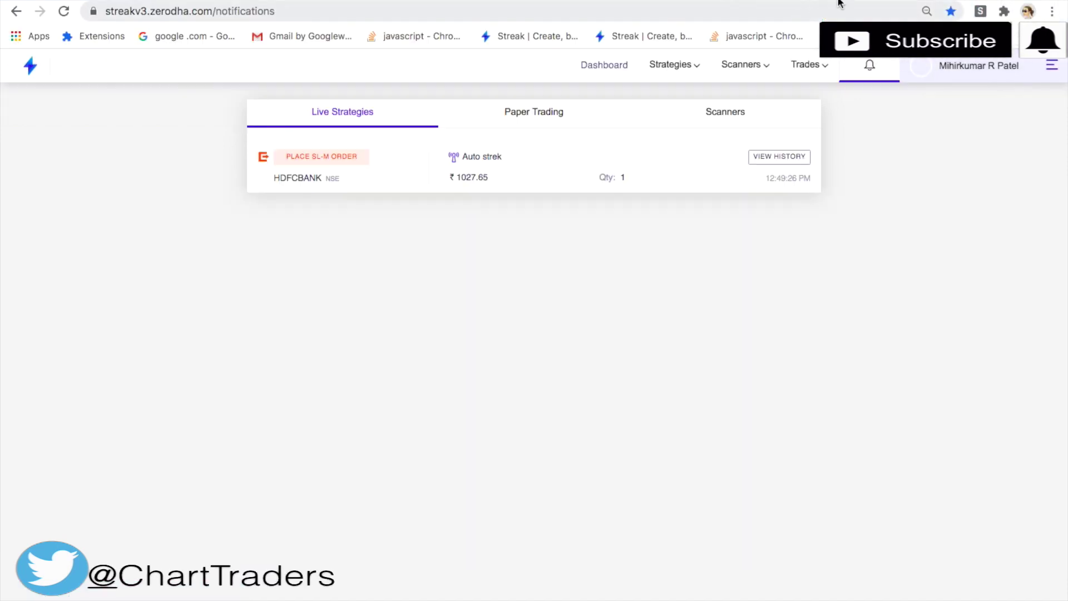
left_click(782, 158)
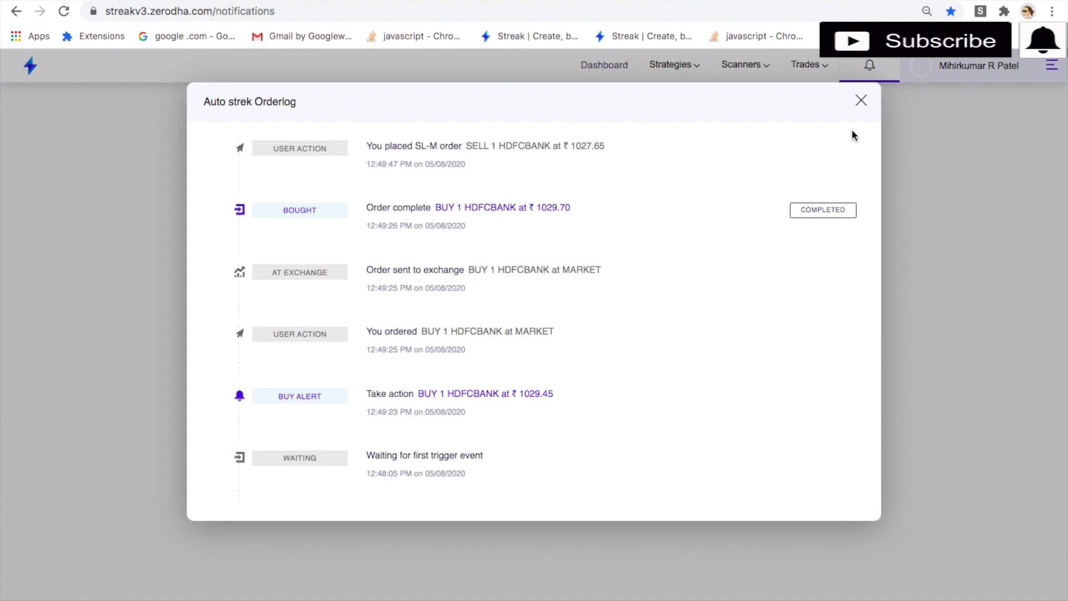
left_click(861, 100)
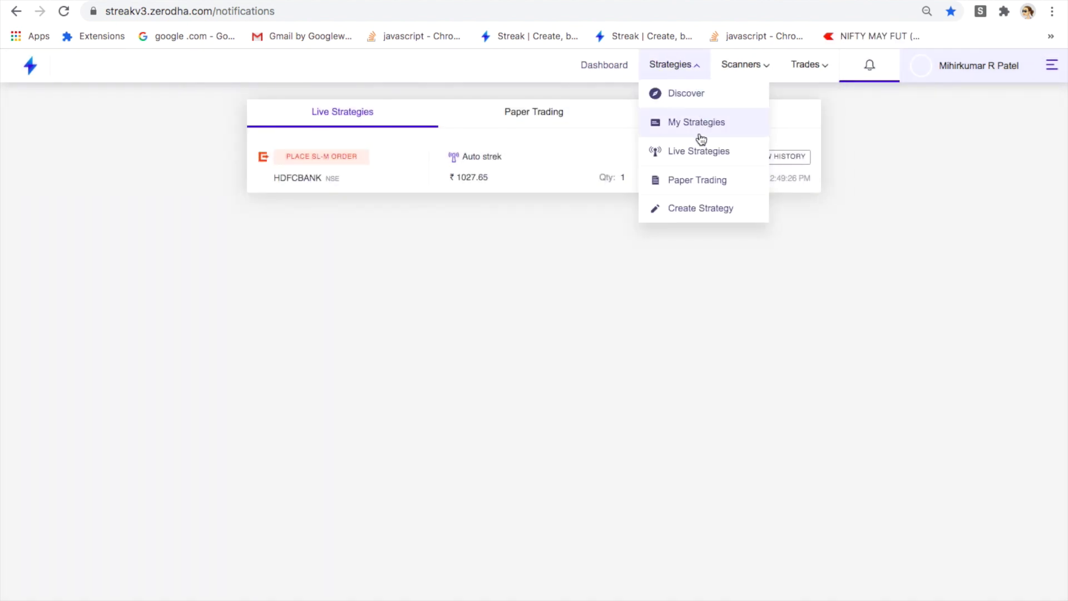
right_click(701, 139)
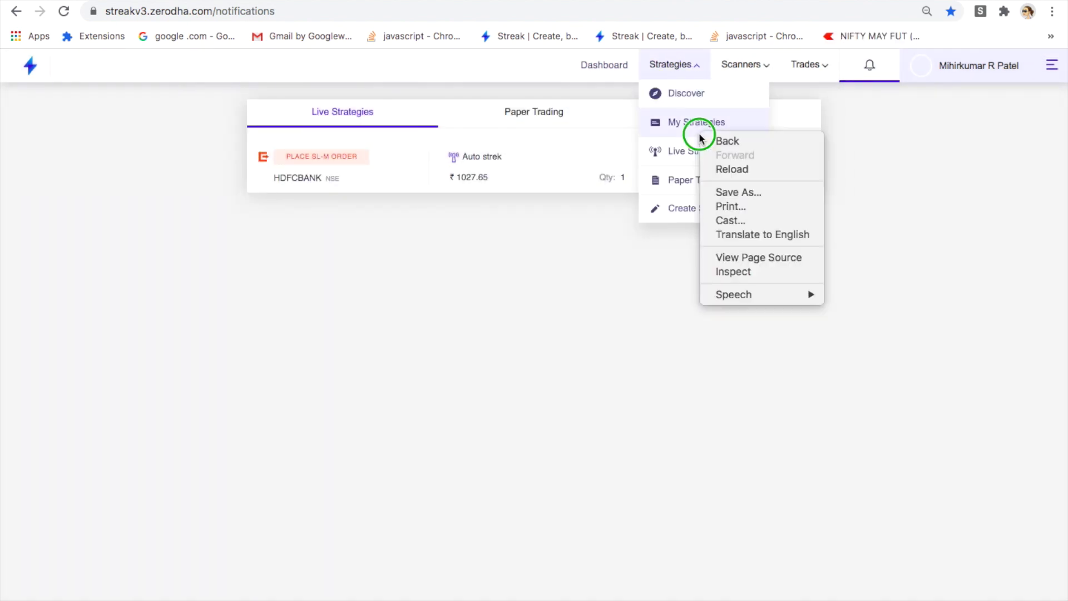
left_click(666, 161)
left_click(667, 161)
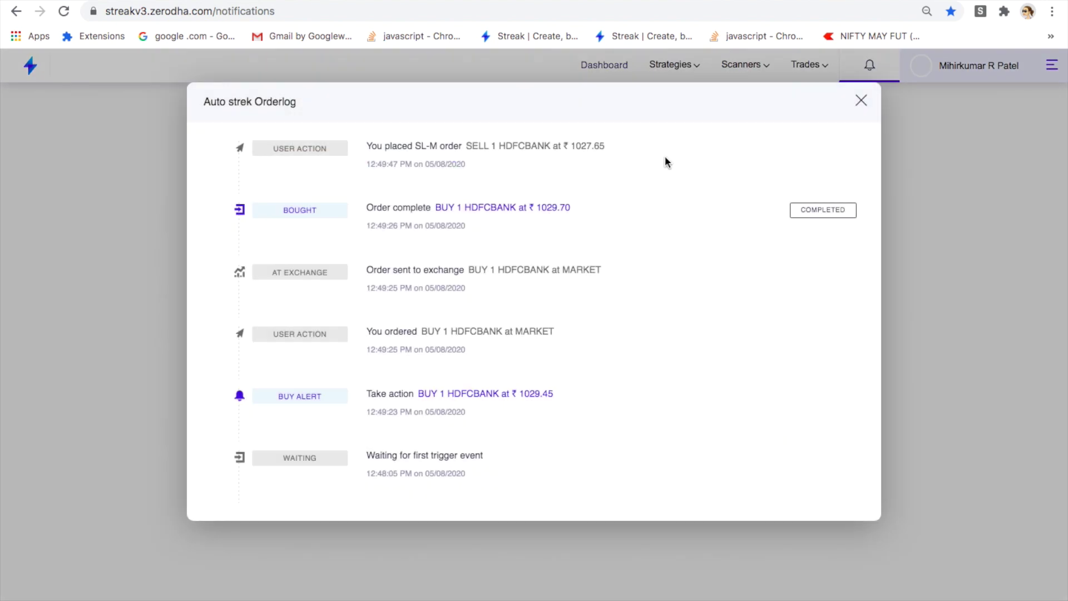
left_click(861, 101)
mouse_move(674, 65)
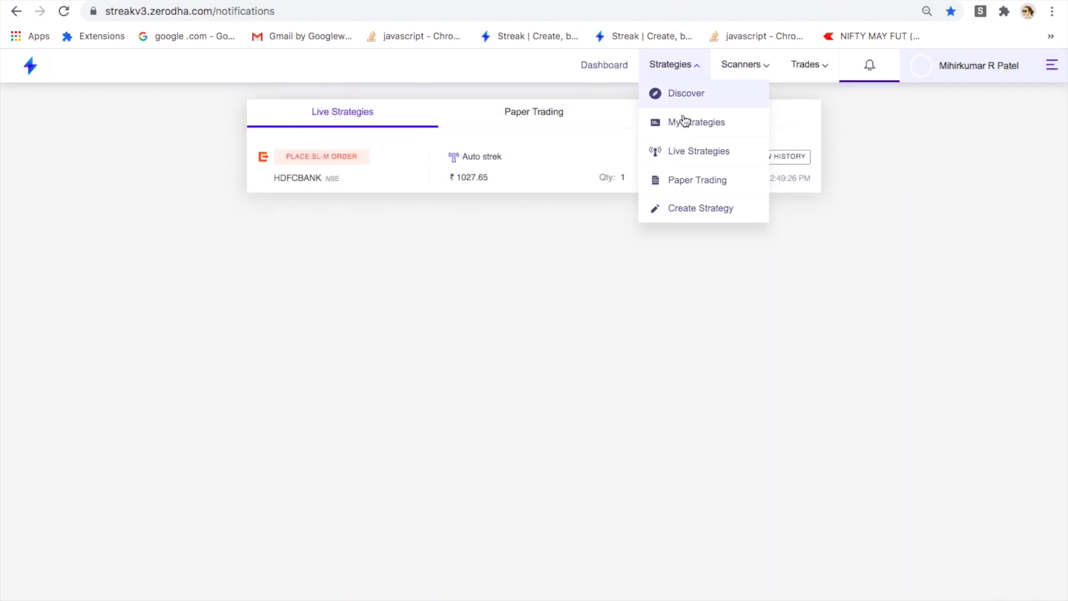
right_click(673, 163)
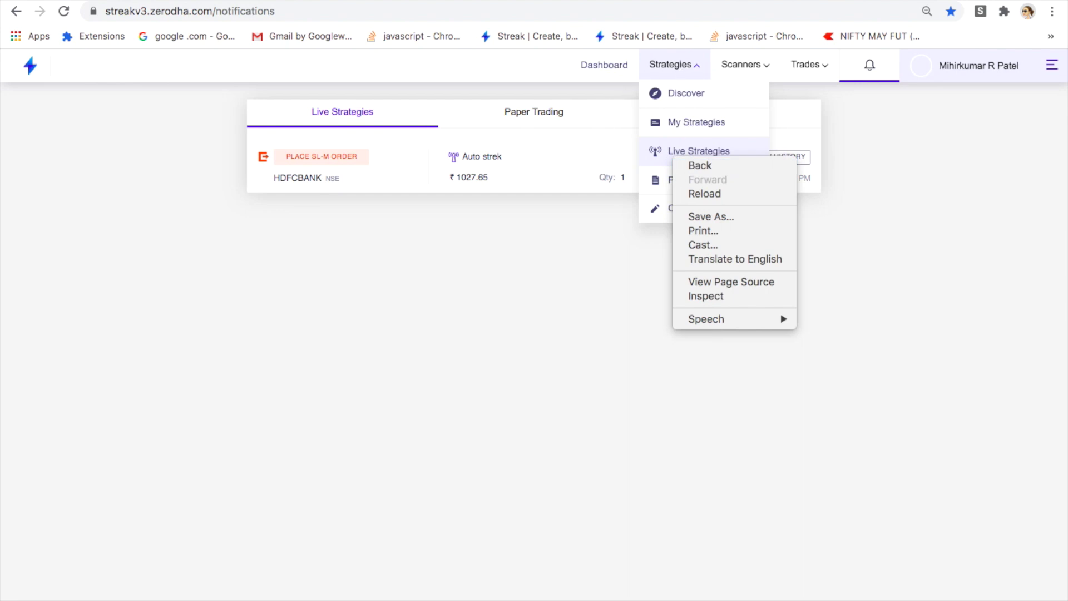
left_click(677, 128)
left_click(677, 126)
Open My Strategies in Streak to view the Auto Strek strategy's entry and exit conditions
mouse_move(673, 75)
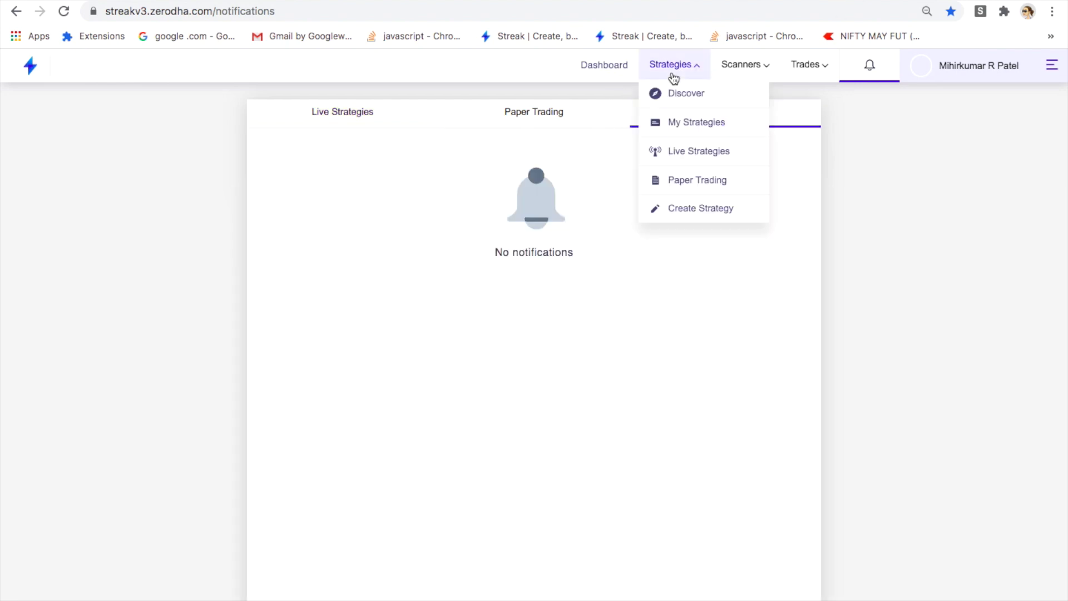
left_click(676, 123)
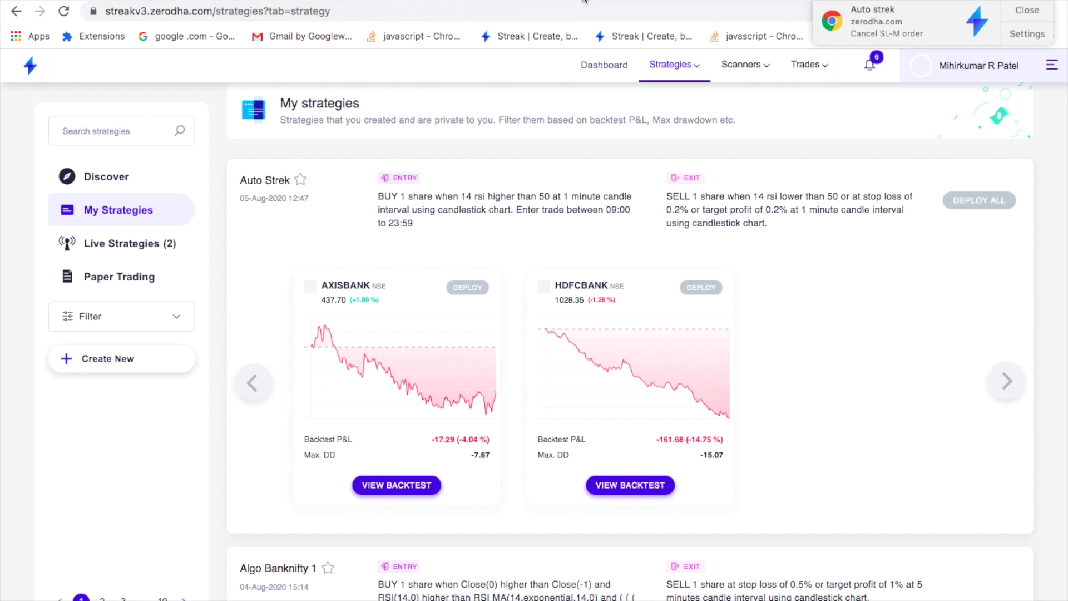
Open the live strategy notifications and cancel the HDFCBANK SL-M order of the Auto strek strategy
left_click(870, 65)
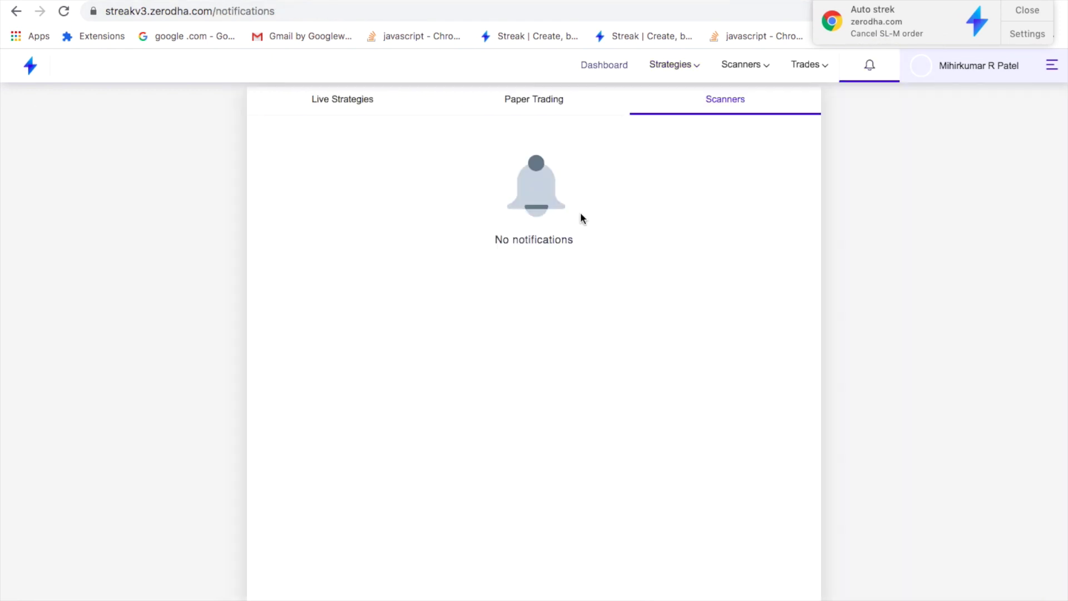
left_click(375, 107)
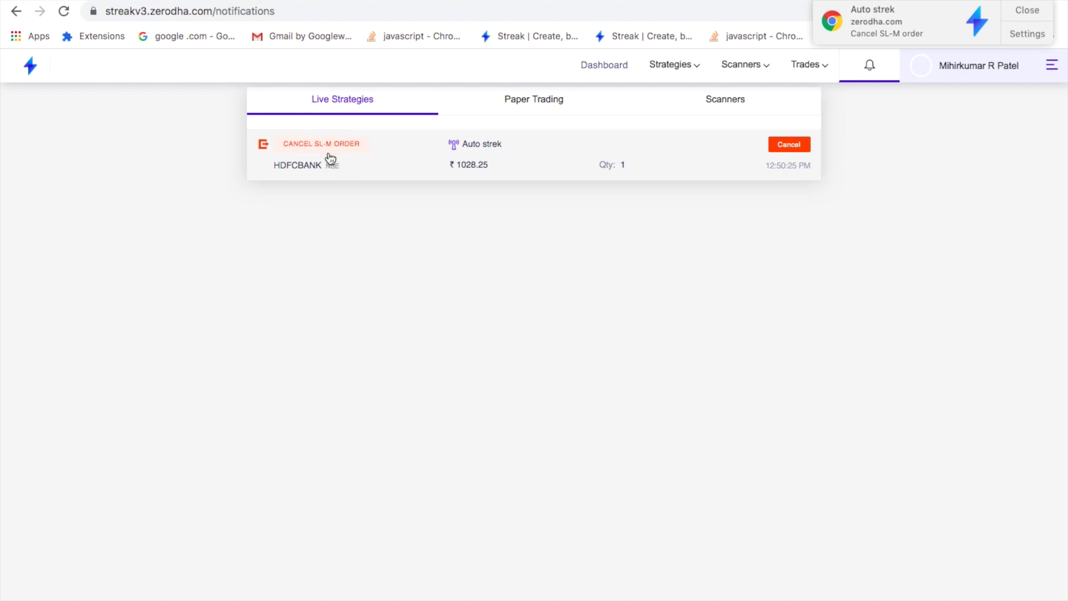
left_click(334, 145)
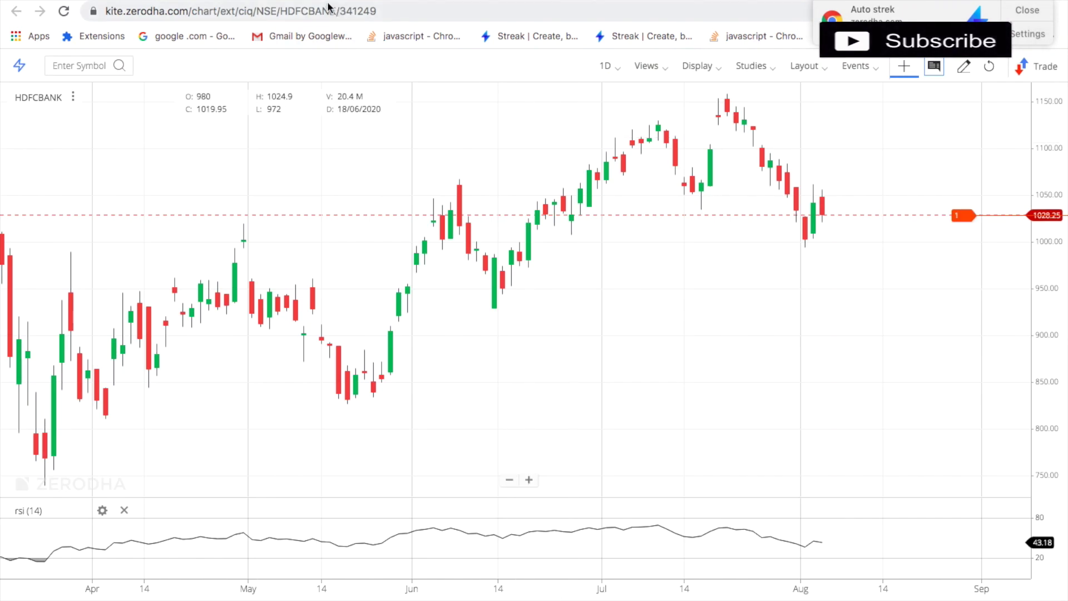
Switch to the Kite orders page, reload it and review the open and executed HDFCBANK orders
left_click(305, 2)
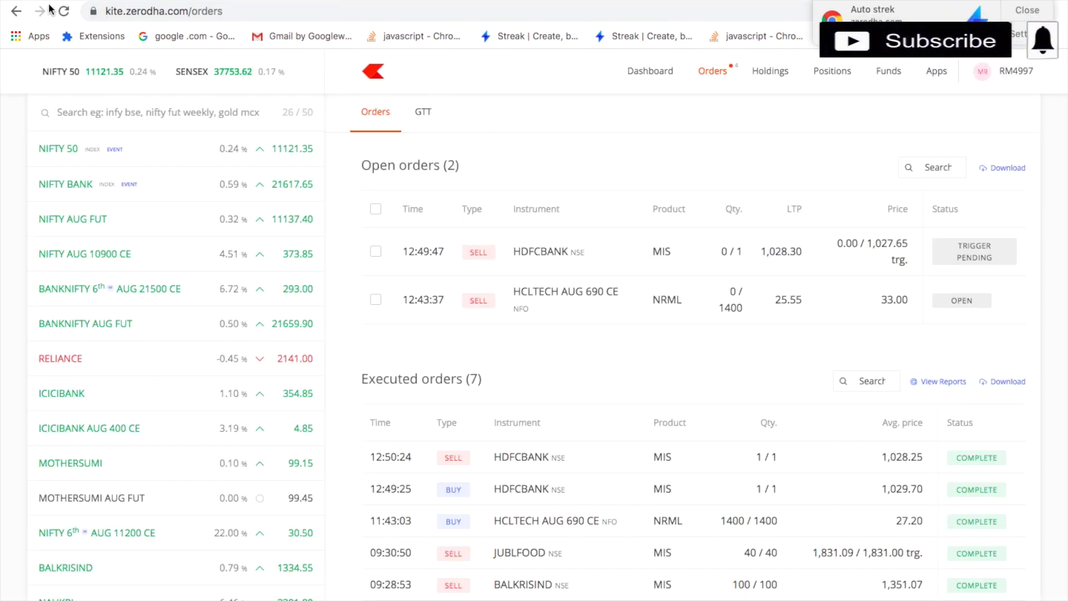
left_click(64, 11)
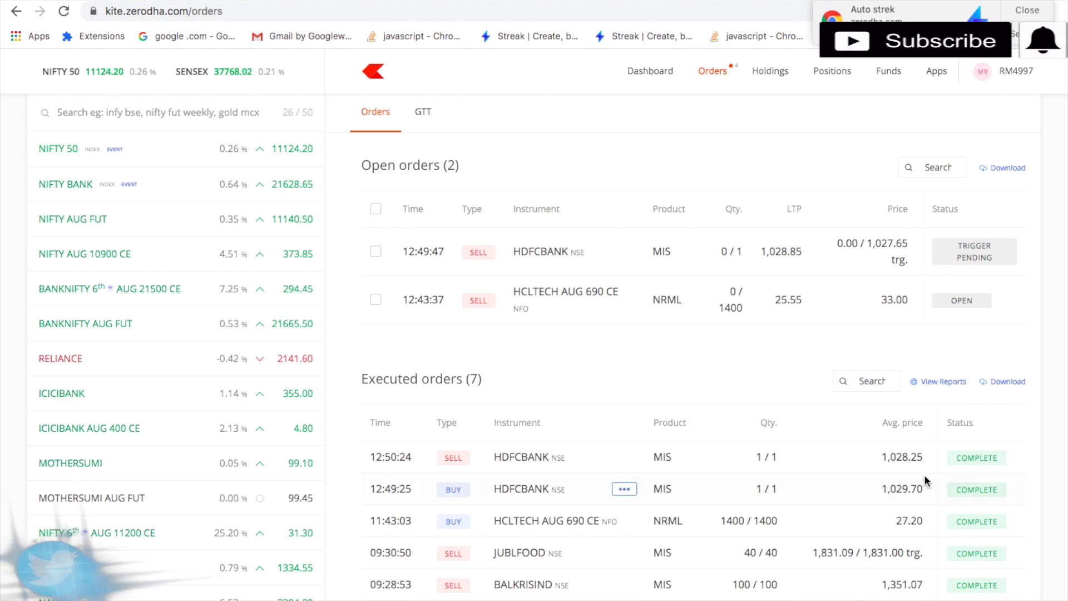
scroll(924, 475, "down", 1)
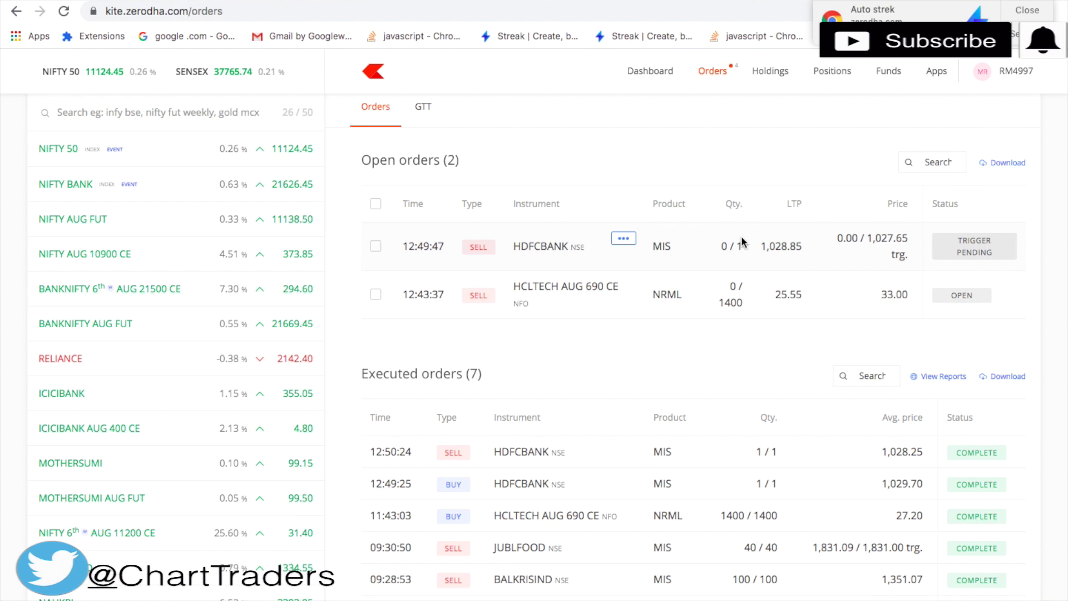
Review the HDFCBANK trade in Streak's Auto strek order log and recheck its stop-loss order on the reloaded Kite orders page
left_click(712, 1)
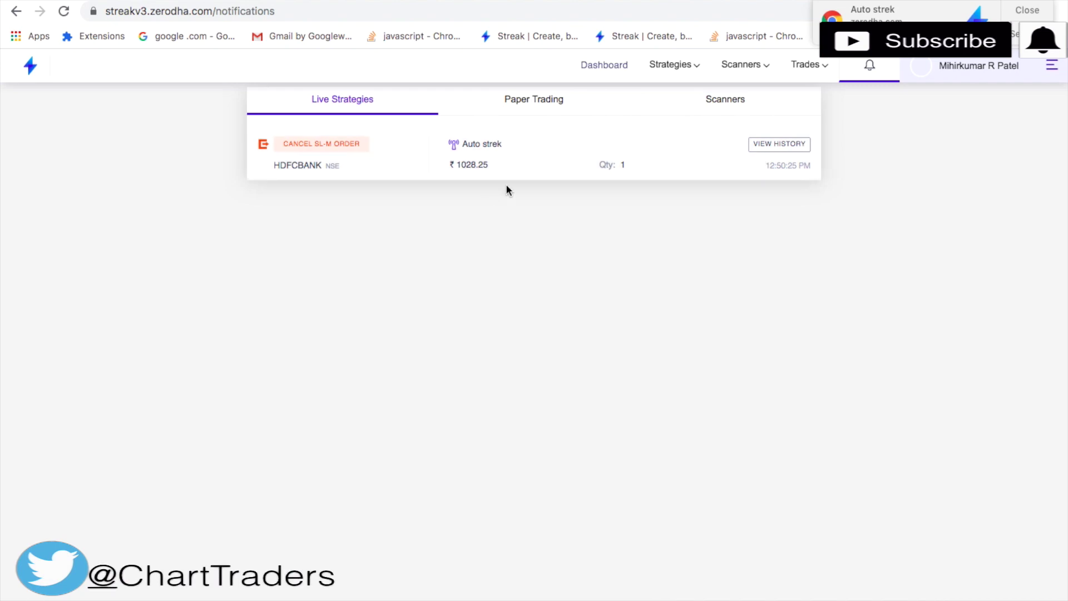
left_click(318, 144)
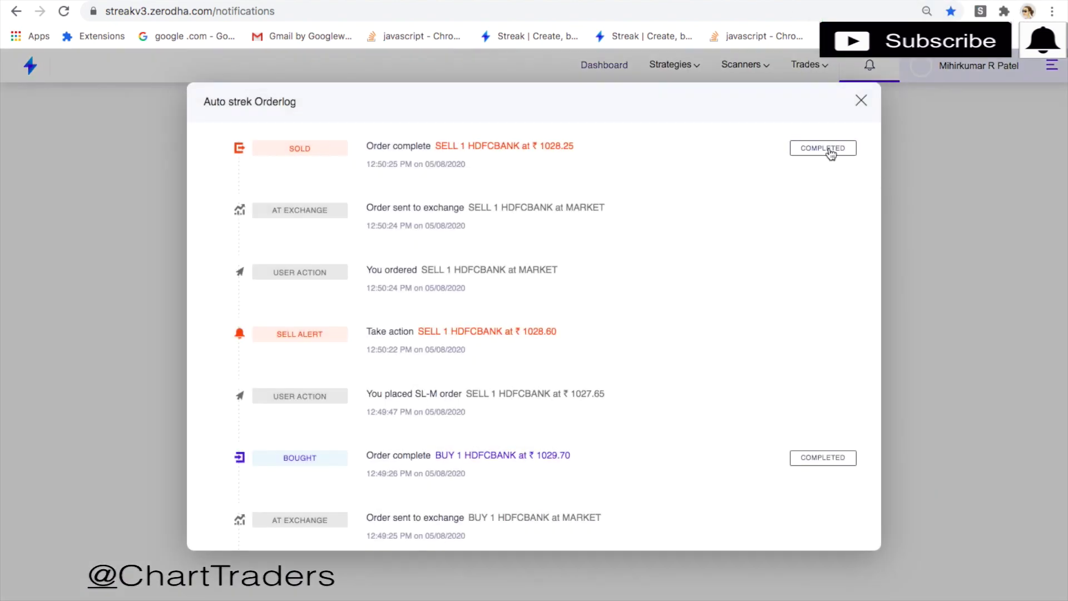
left_click(862, 101)
left_click(124, 2)
left_click(64, 11)
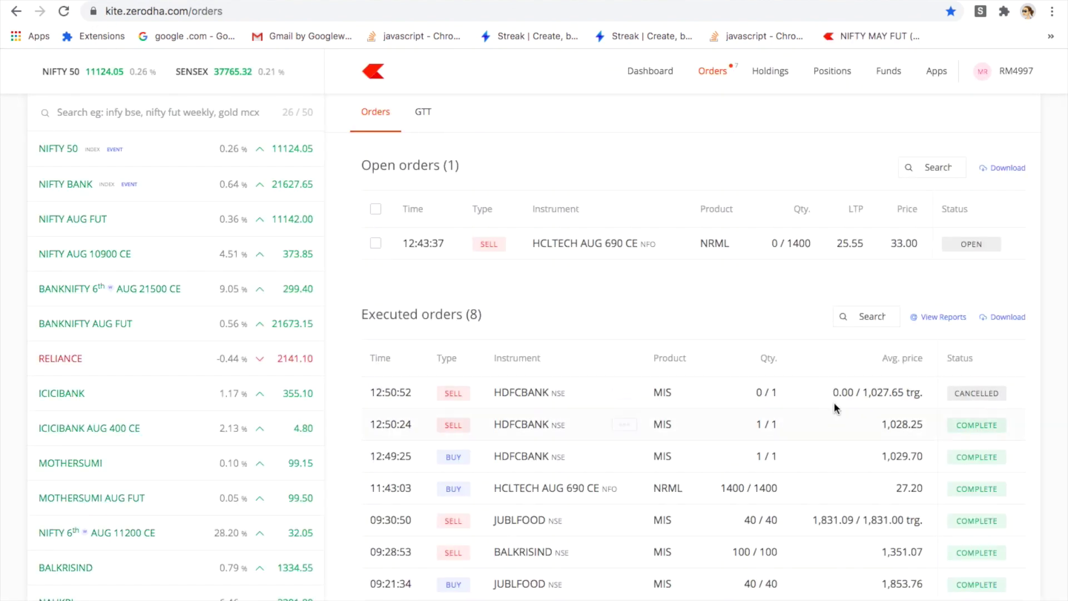
Switch to Streak, review the Auto Strek entry and exit conditions in My Strategies, and reopen the live strategy notifications
left_click(717, 12)
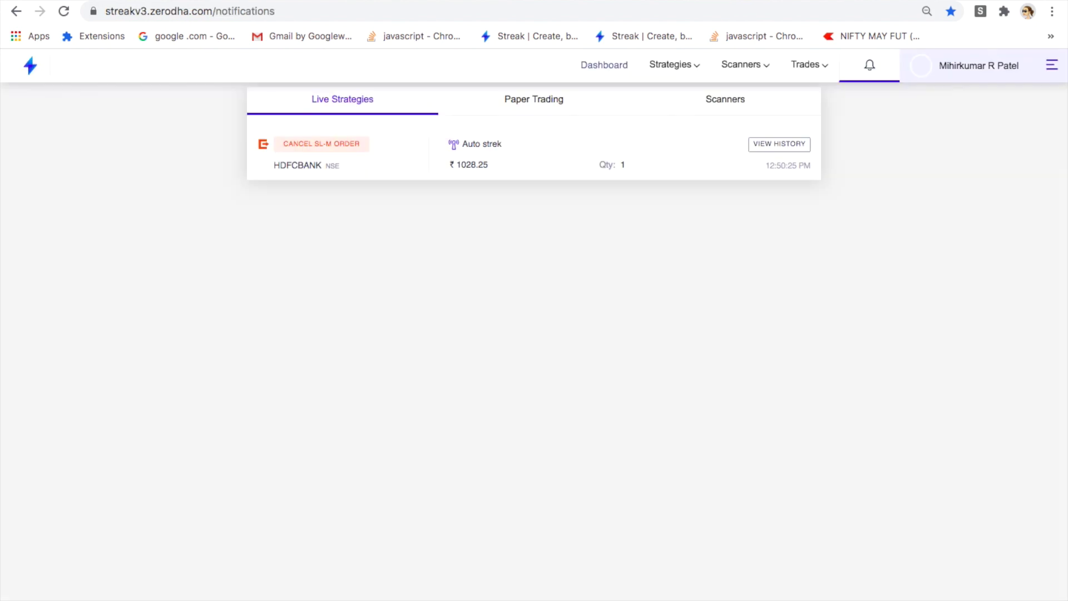
mouse_move(708, 73)
mouse_move(673, 65)
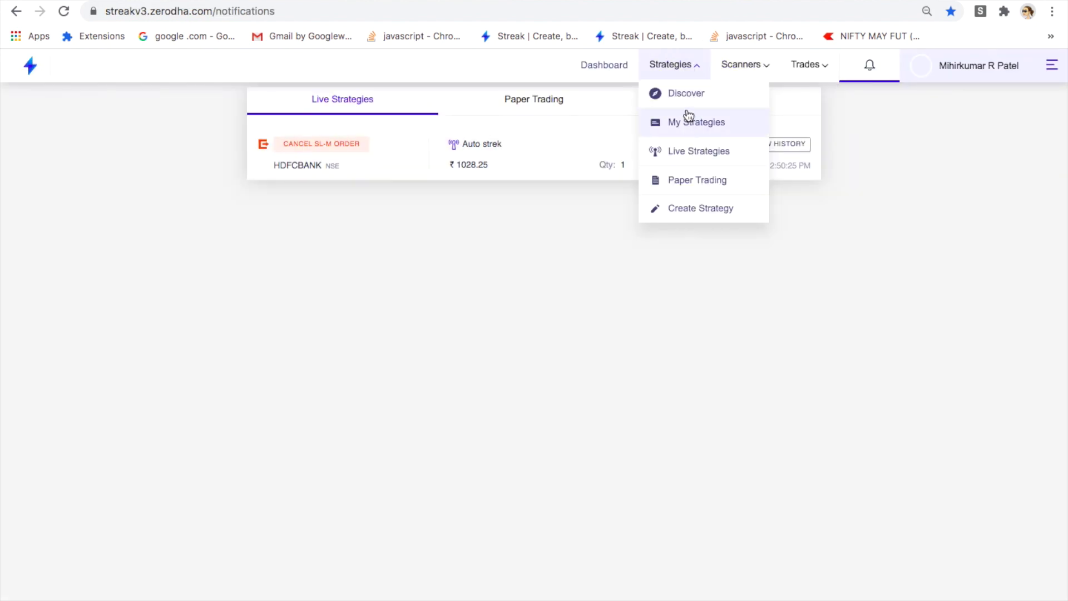
left_click(690, 122)
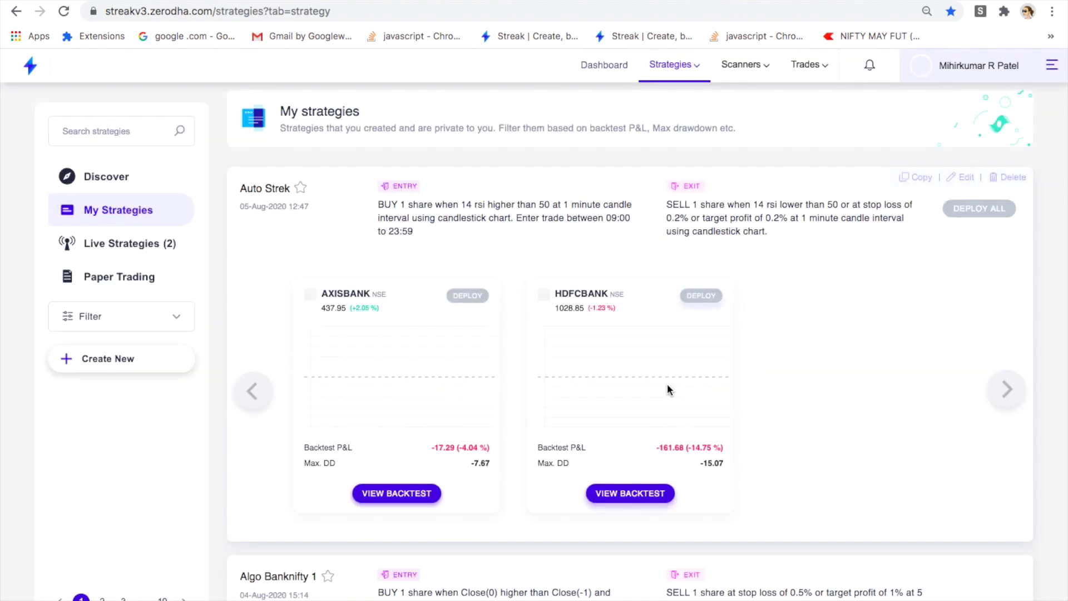
left_click(861, 66)
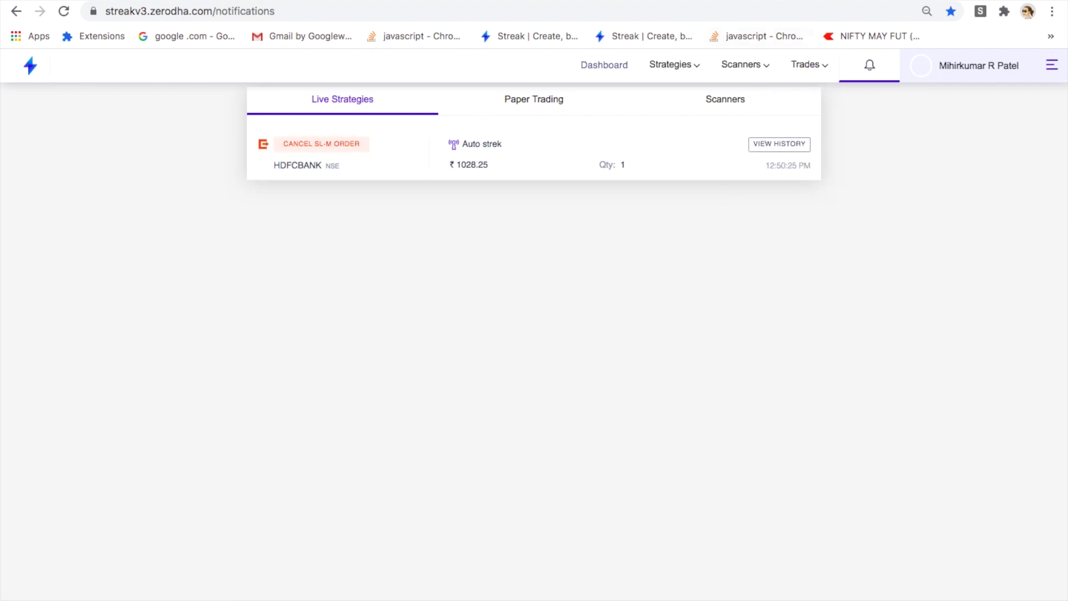
Check the Trade Rocket extension in Chrome, and compare the orders page in Kite with Streak's live strategy notifications
left_click(889, 18)
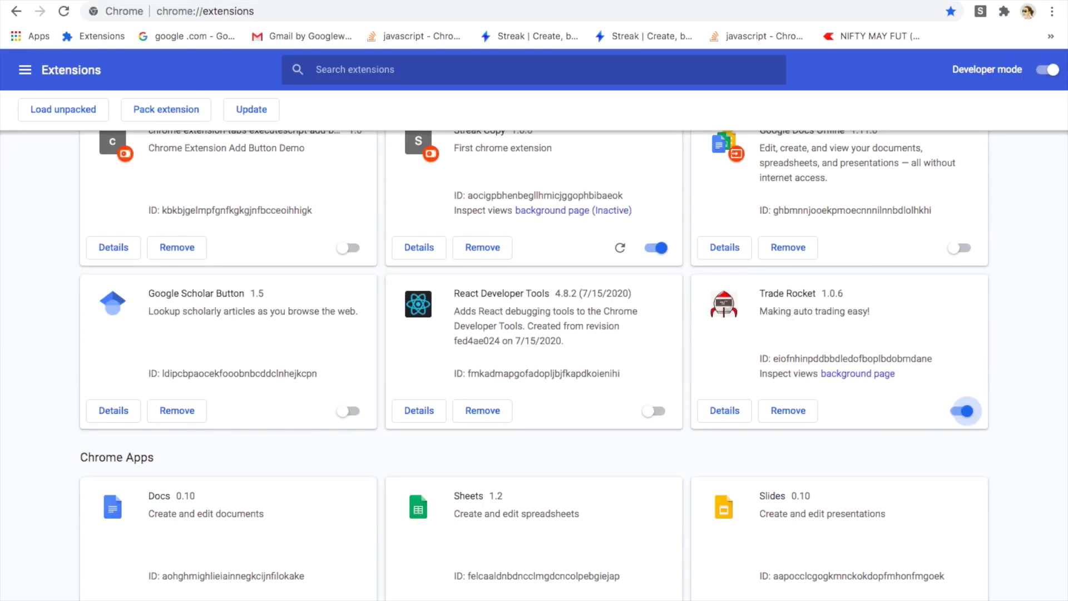
left_click(769, 2)
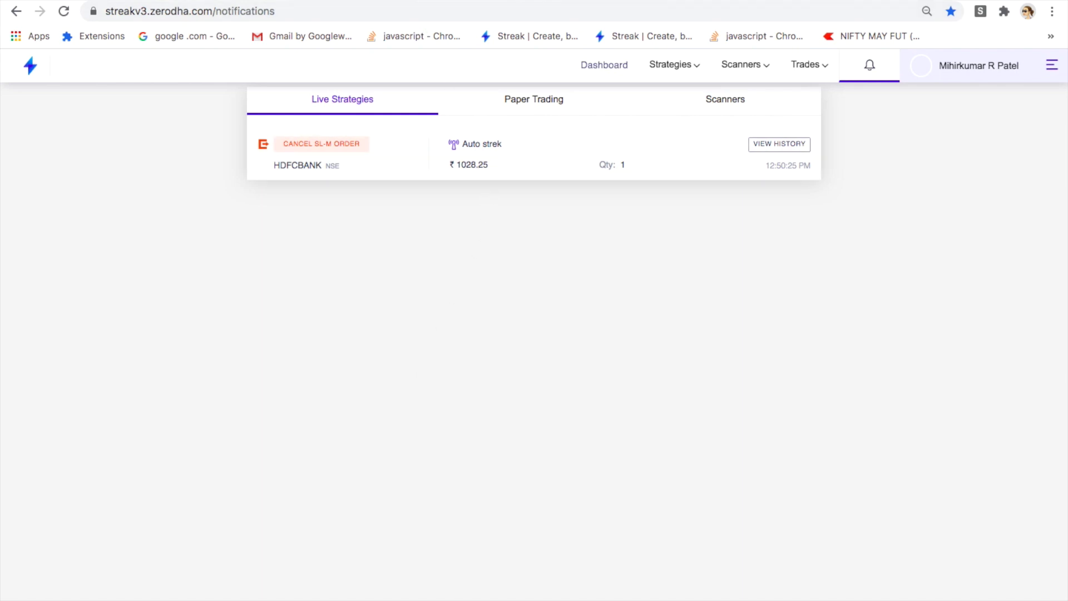
left_click(413, 6)
left_click(528, 3)
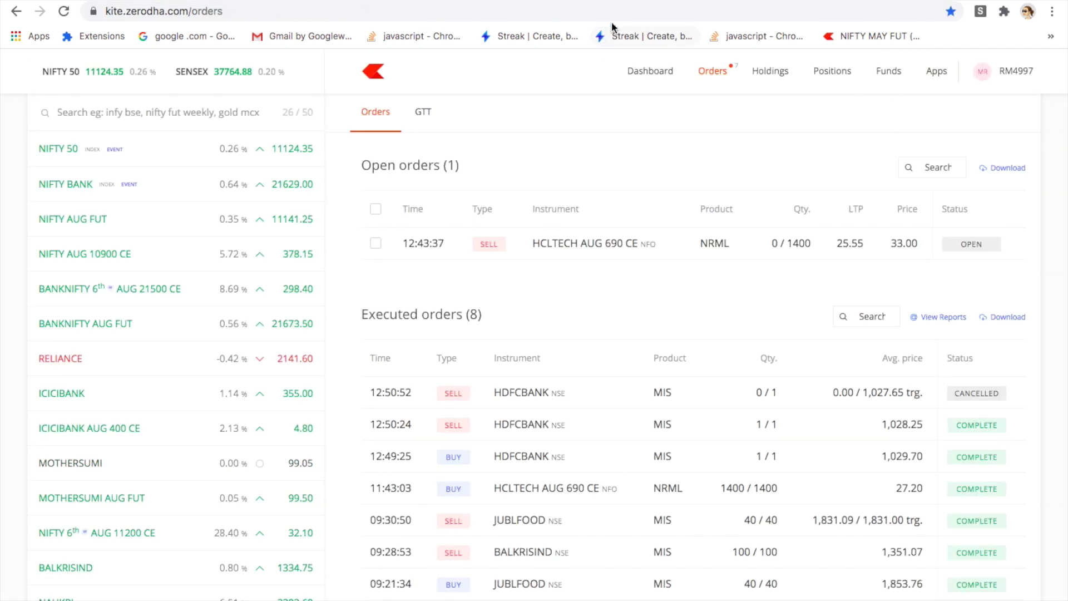
left_click(690, 2)
mouse_move(681, 65)
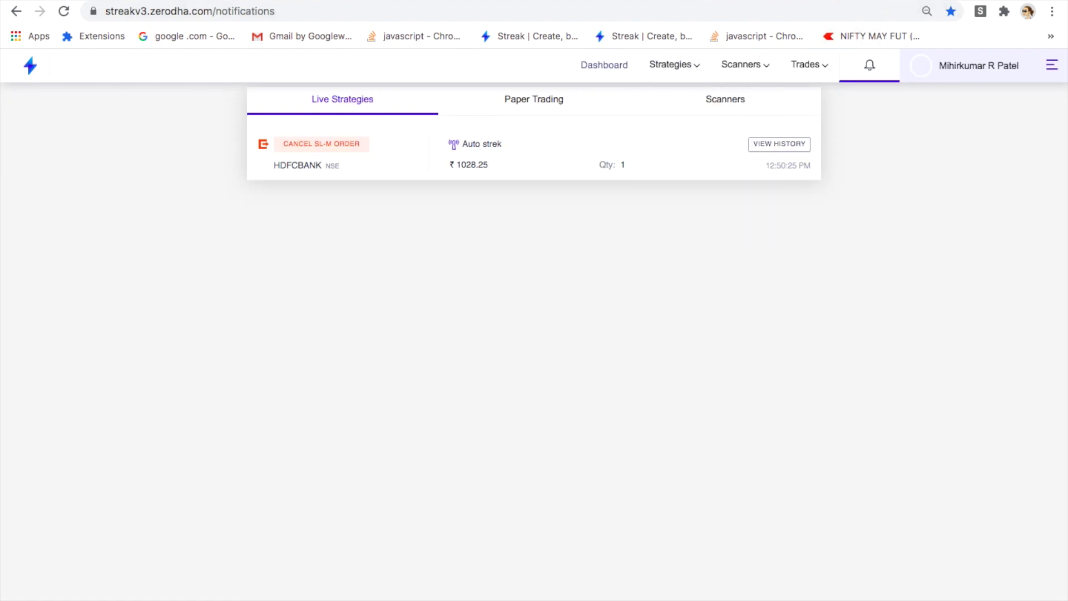
View the AXISBANK chart with its RSI in Kite and return to the Streak notifications
left_click(859, 3)
left_click(606, 1)
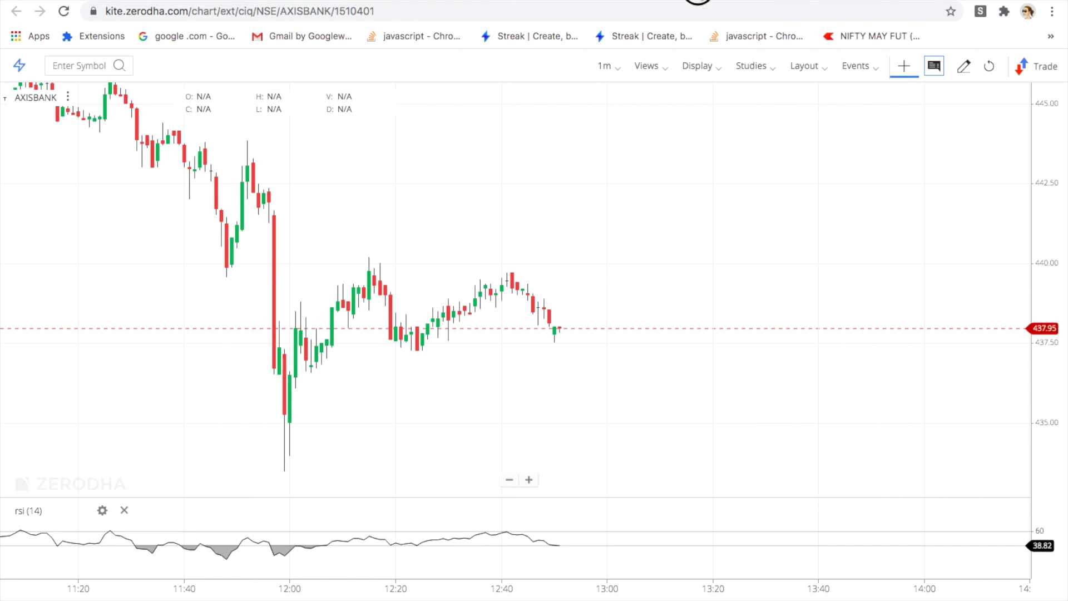
left_click(698, 2)
mouse_move(681, 64)
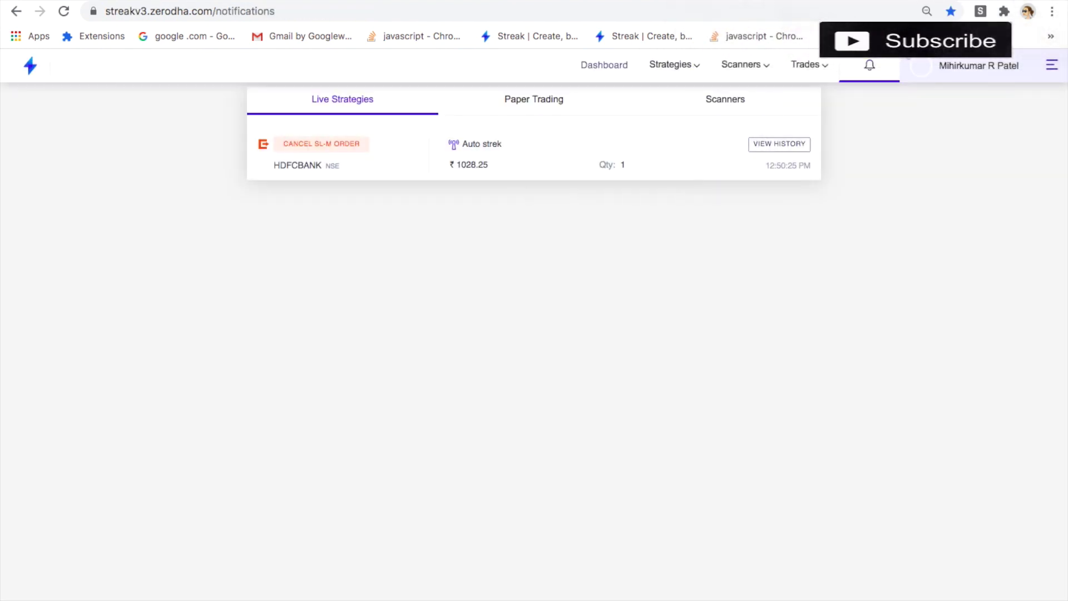
Disable the Trade Rocket extension and developer mode in Chrome, and return to the Streak notifications
left_click(905, 1)
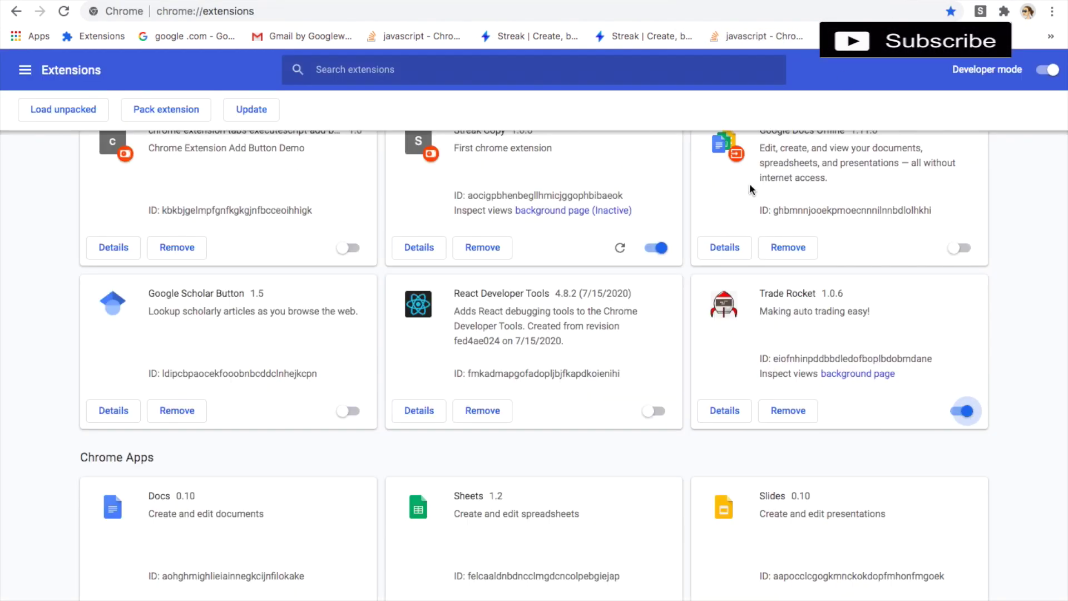
left_click(958, 412)
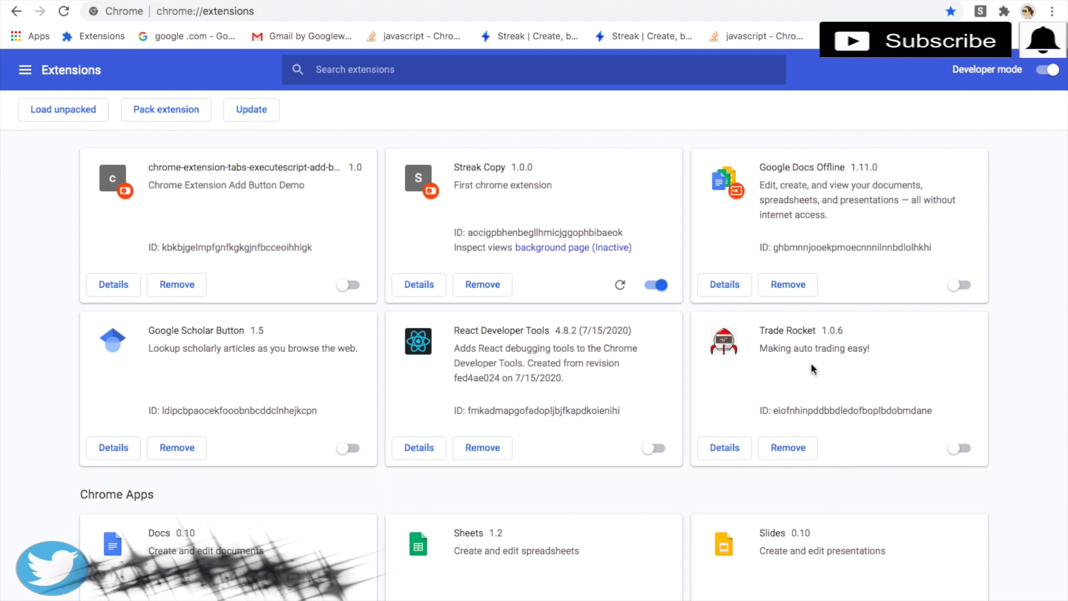
left_click(1046, 71)
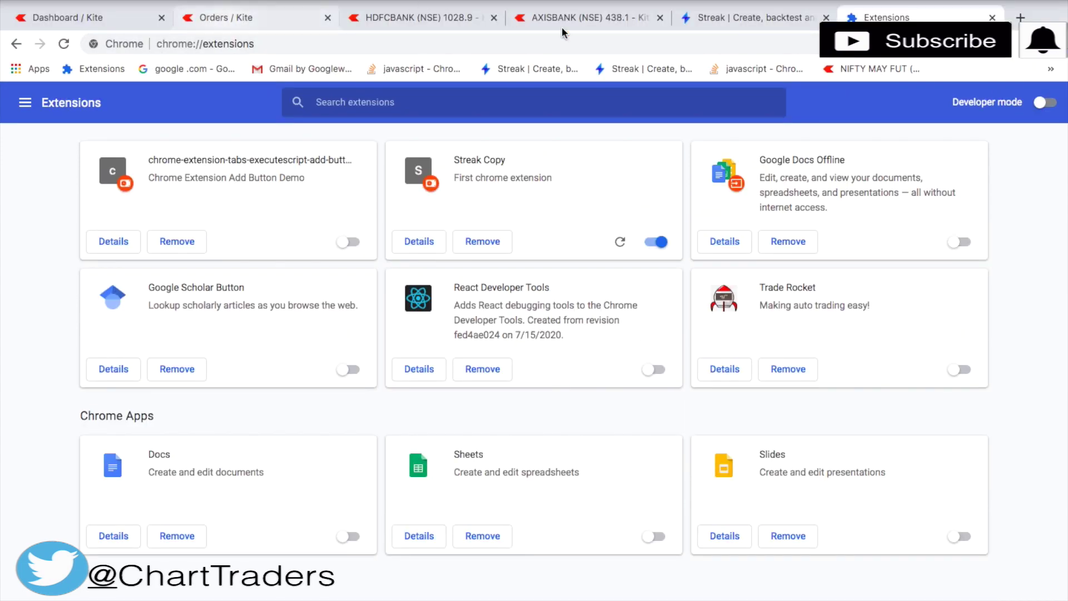
left_click(722, 12)
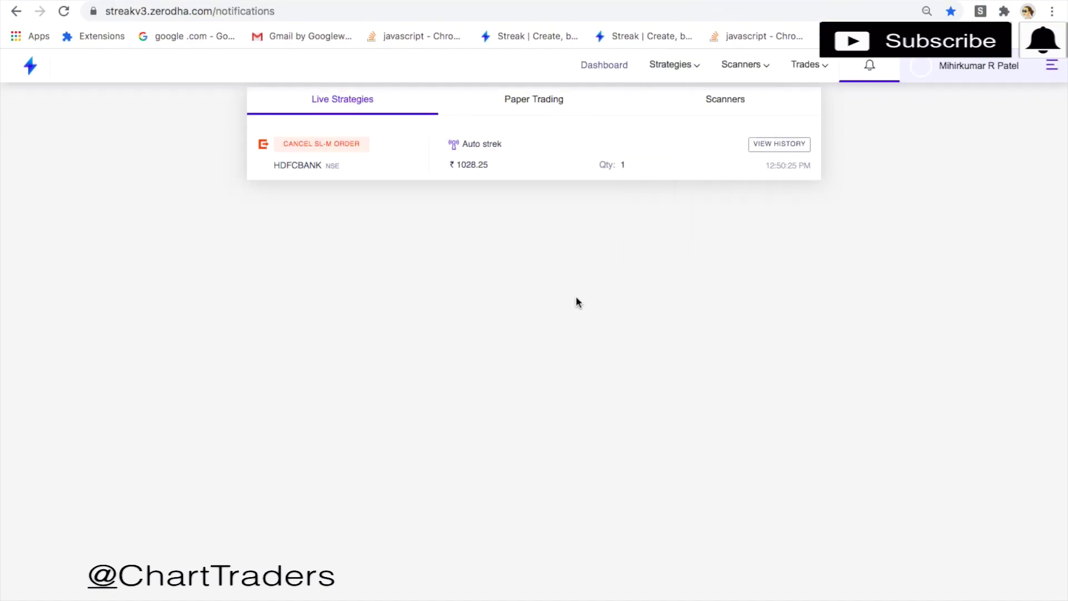